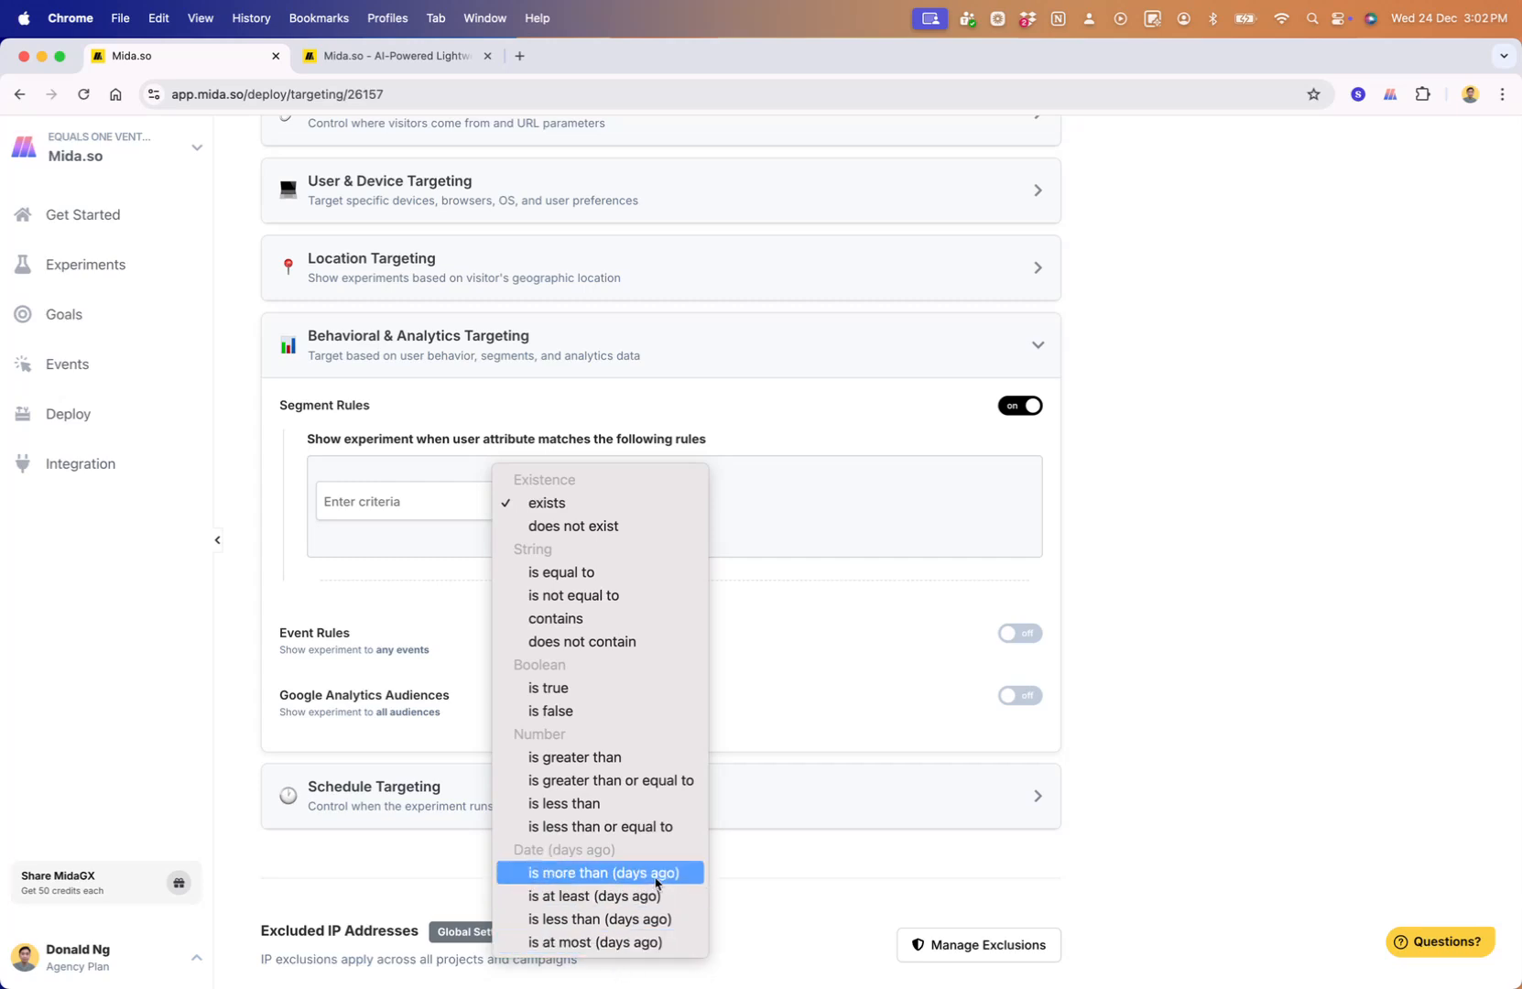
Set the segment rule so that creation_date is less than (days ago) 1
{"action": "left_click", "coordinate": [423, 504]}
{"action": "type", "text": "creation_date"}
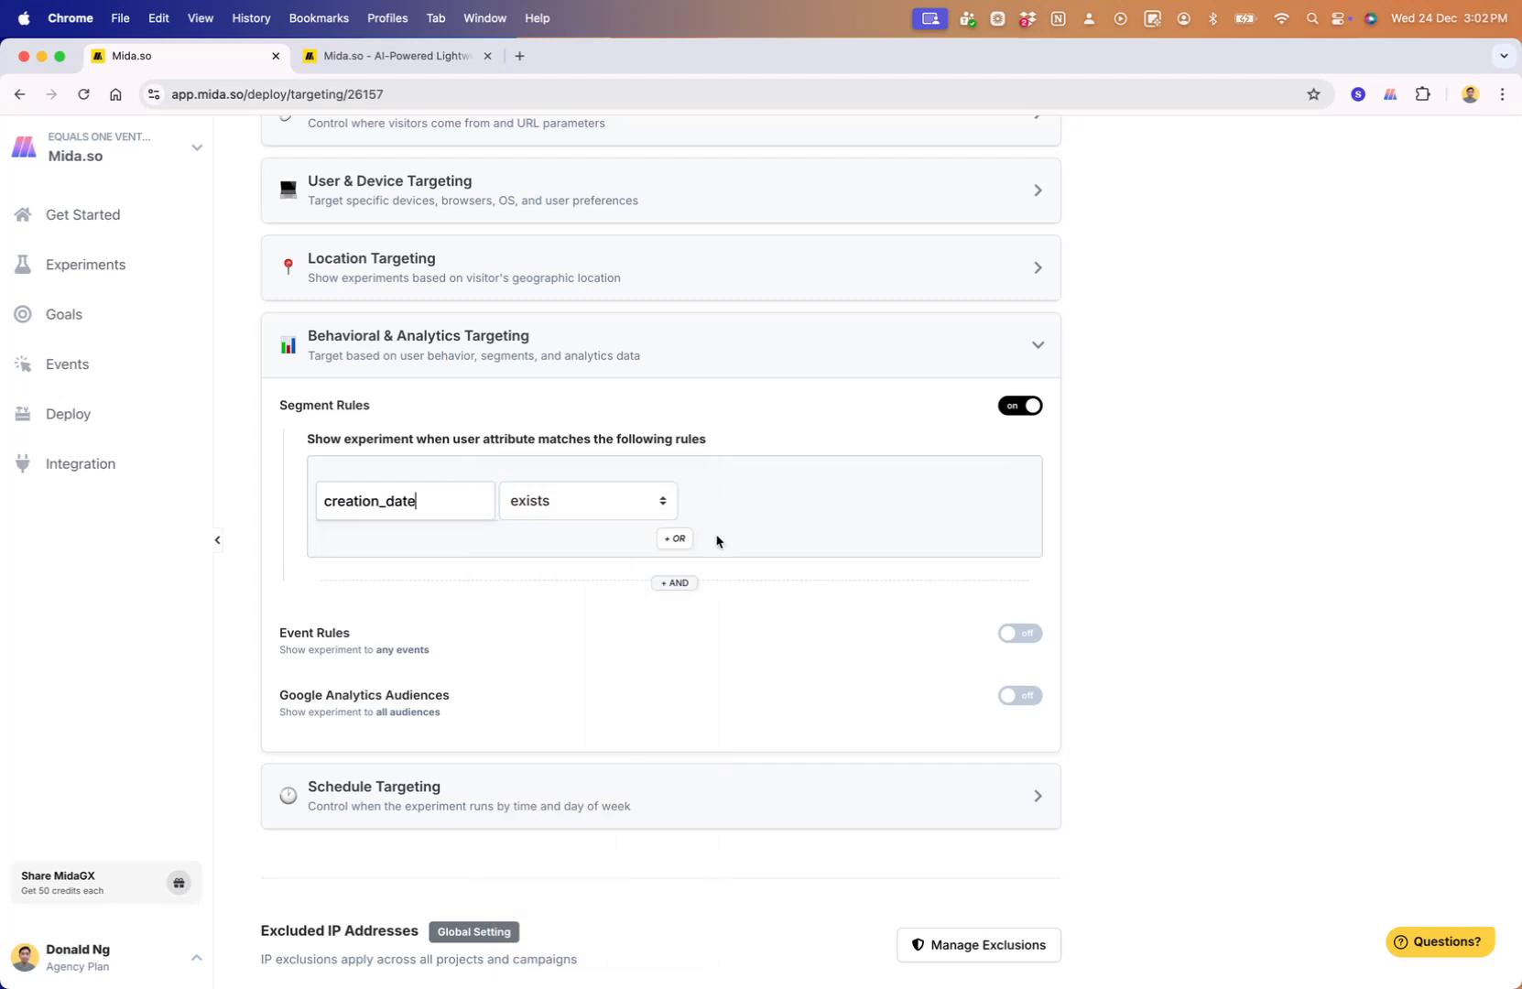
{"action": "left_click", "coordinate": [586, 502]}
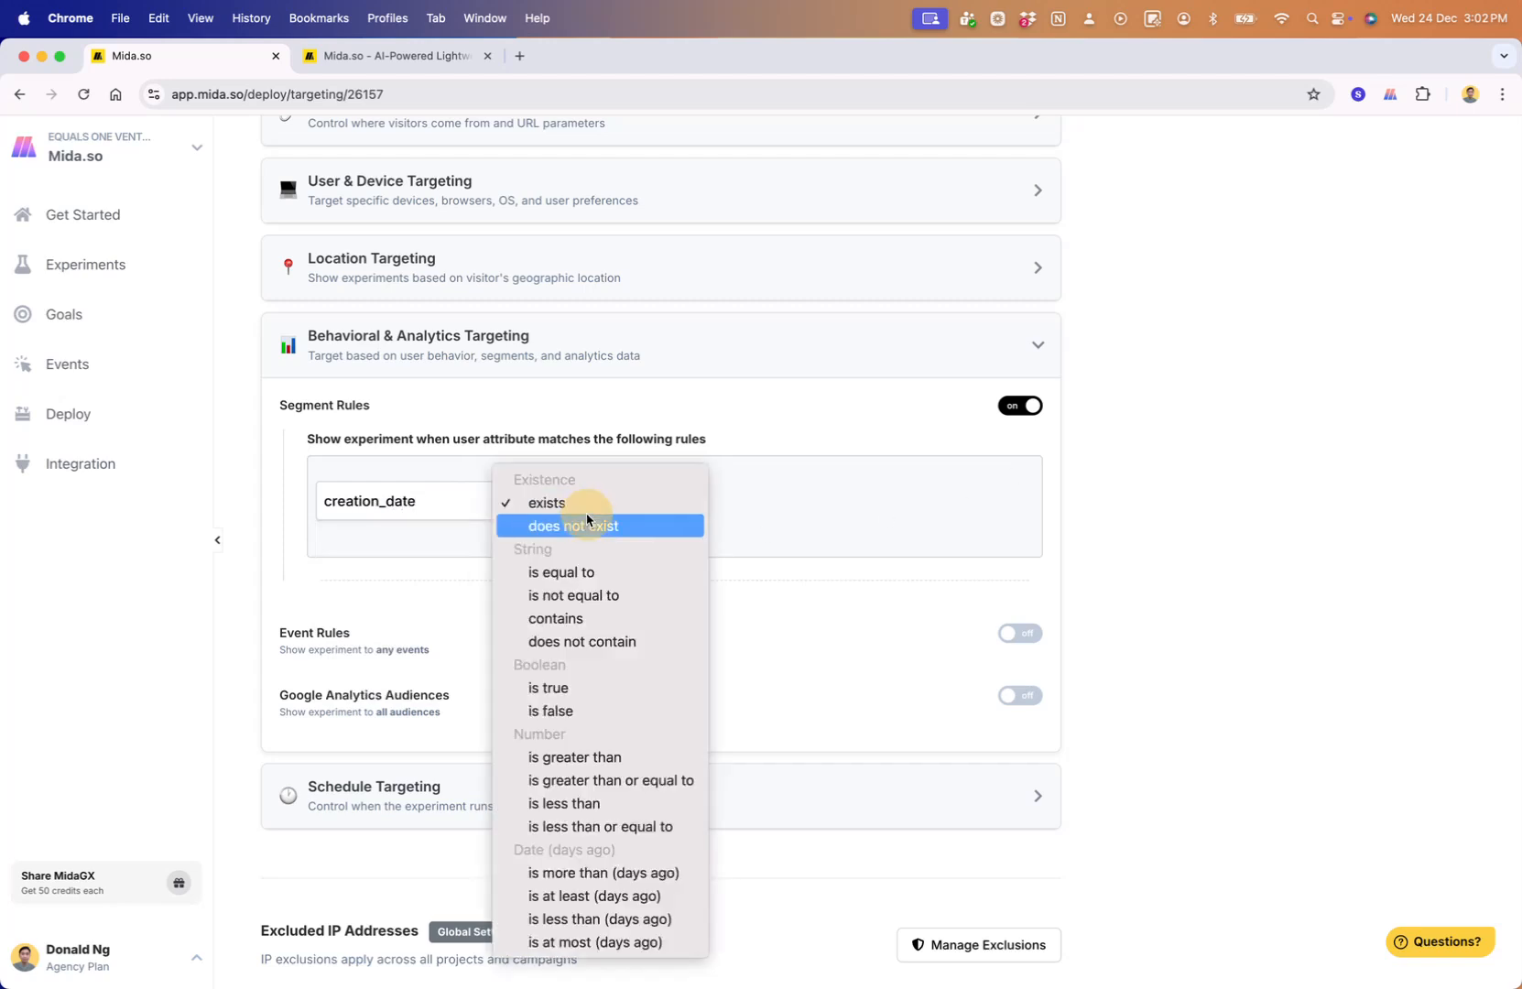
{"action": "left_click", "coordinate": [597, 918]}
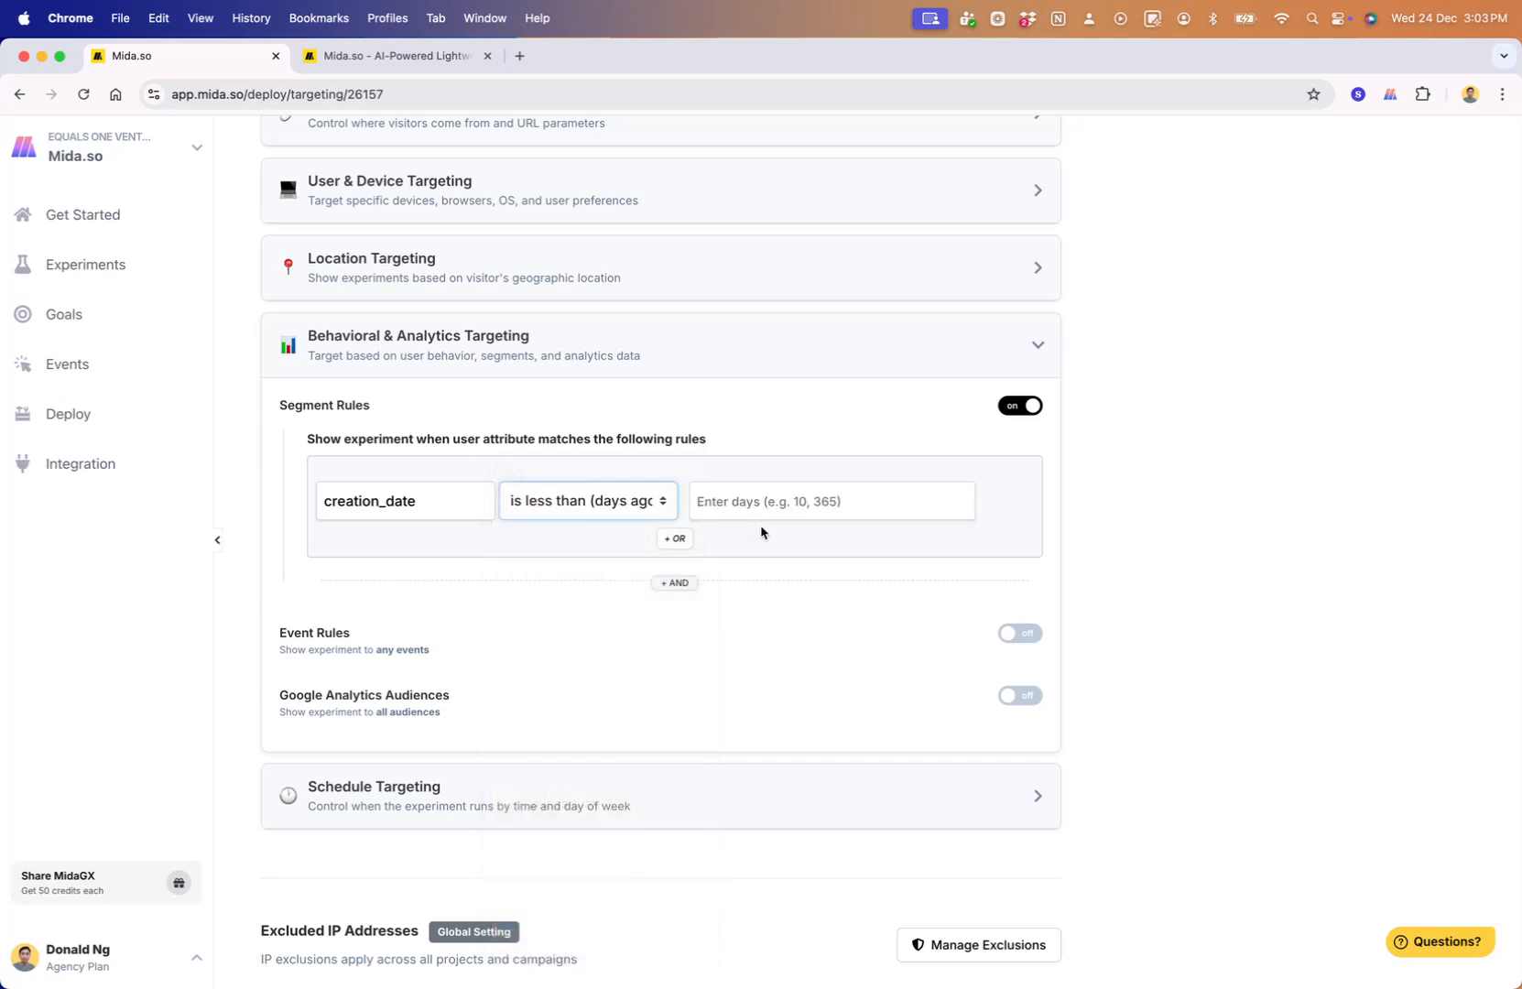
{"action": "left_click", "coordinate": [809, 495]}
{"action": "type", "text": "1"}
{"action": "left_click", "coordinate": [961, 570]}
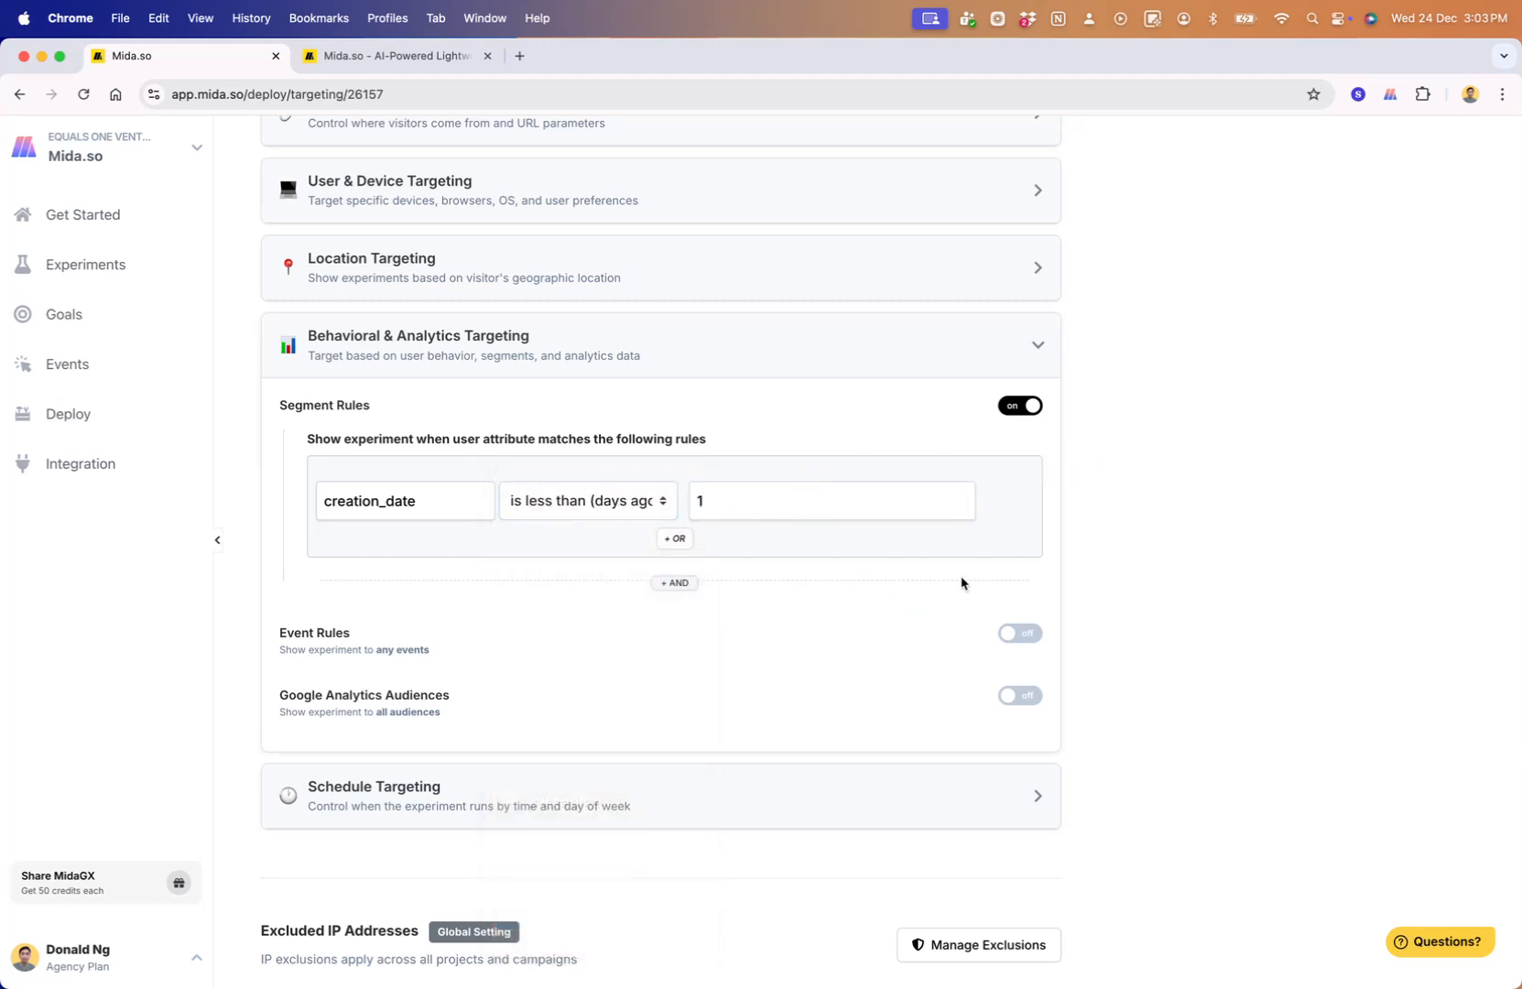
In the deployment variant's visual editor, change the homepage headline to "This test is working correctly" and save the variant
{"action": "scroll", "coordinate": [1081, 367], "scroll_direction": "up", "scroll_amount": 15}
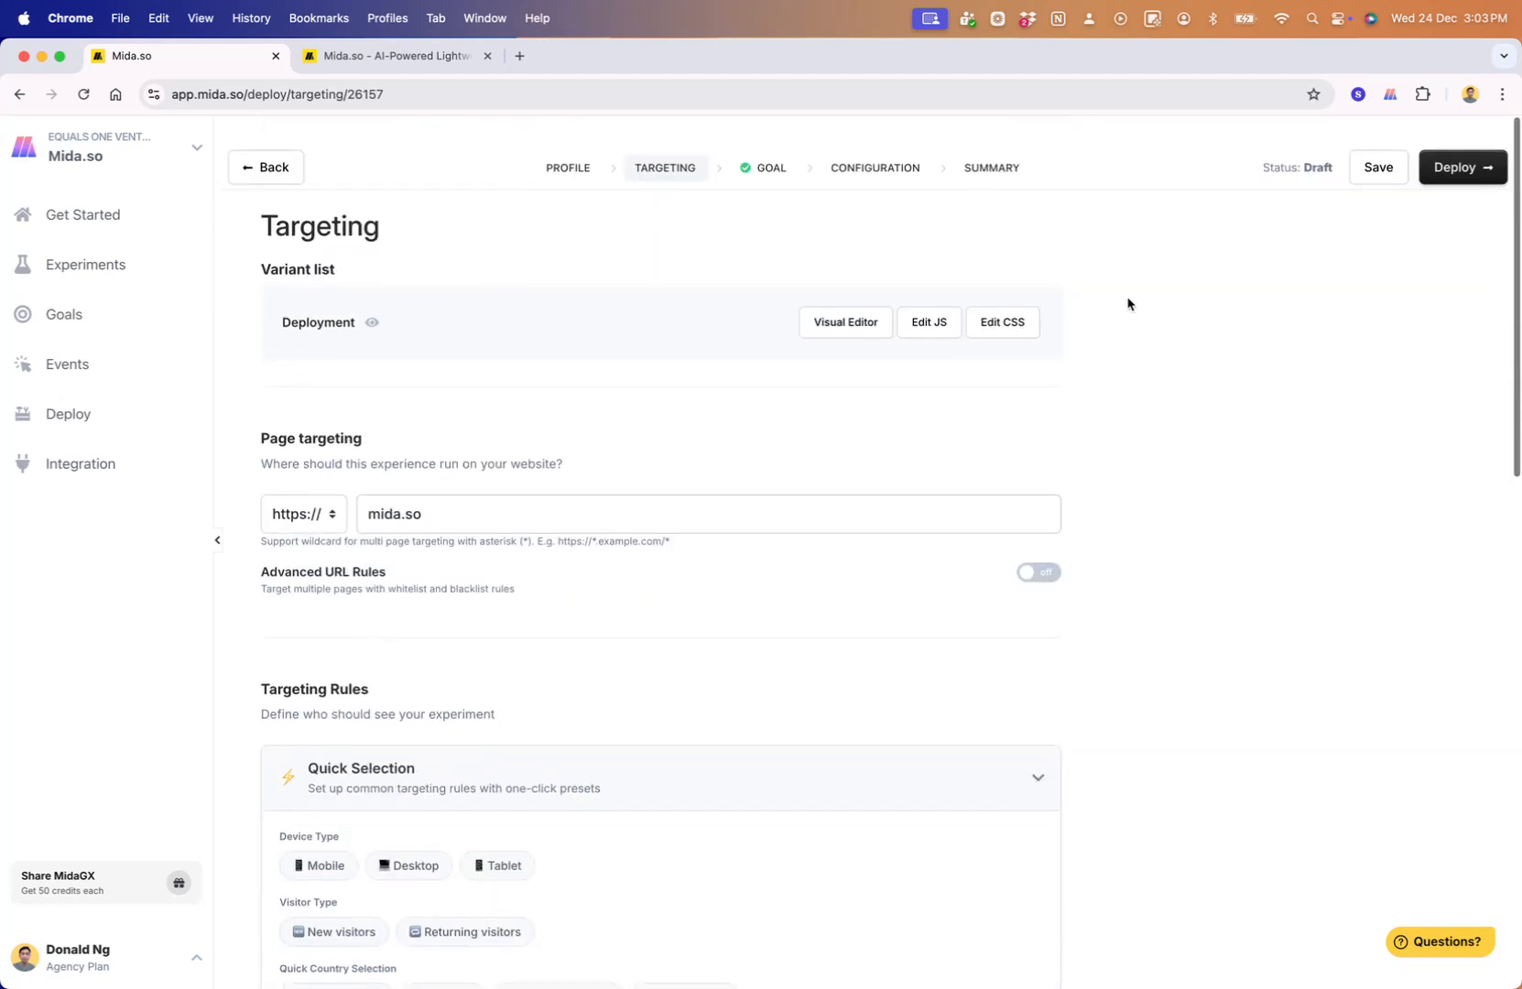
{"action": "left_click", "coordinate": [841, 302]}
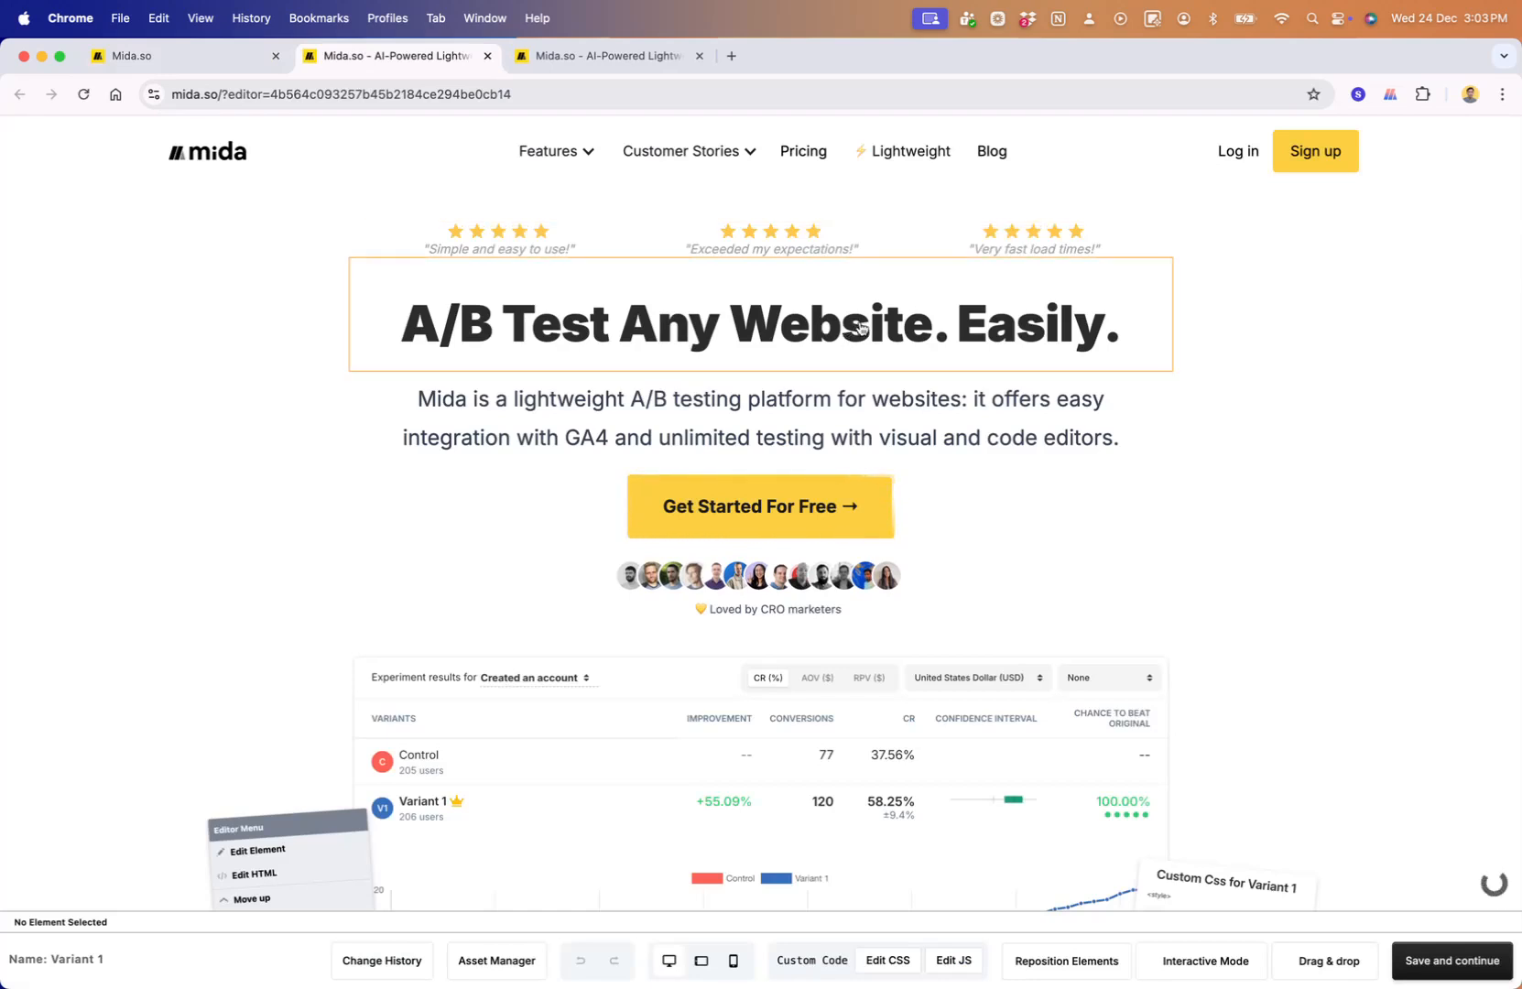
{"action": "left_click", "coordinate": [767, 321]}
{"action": "left_click", "coordinate": [534, 172]}
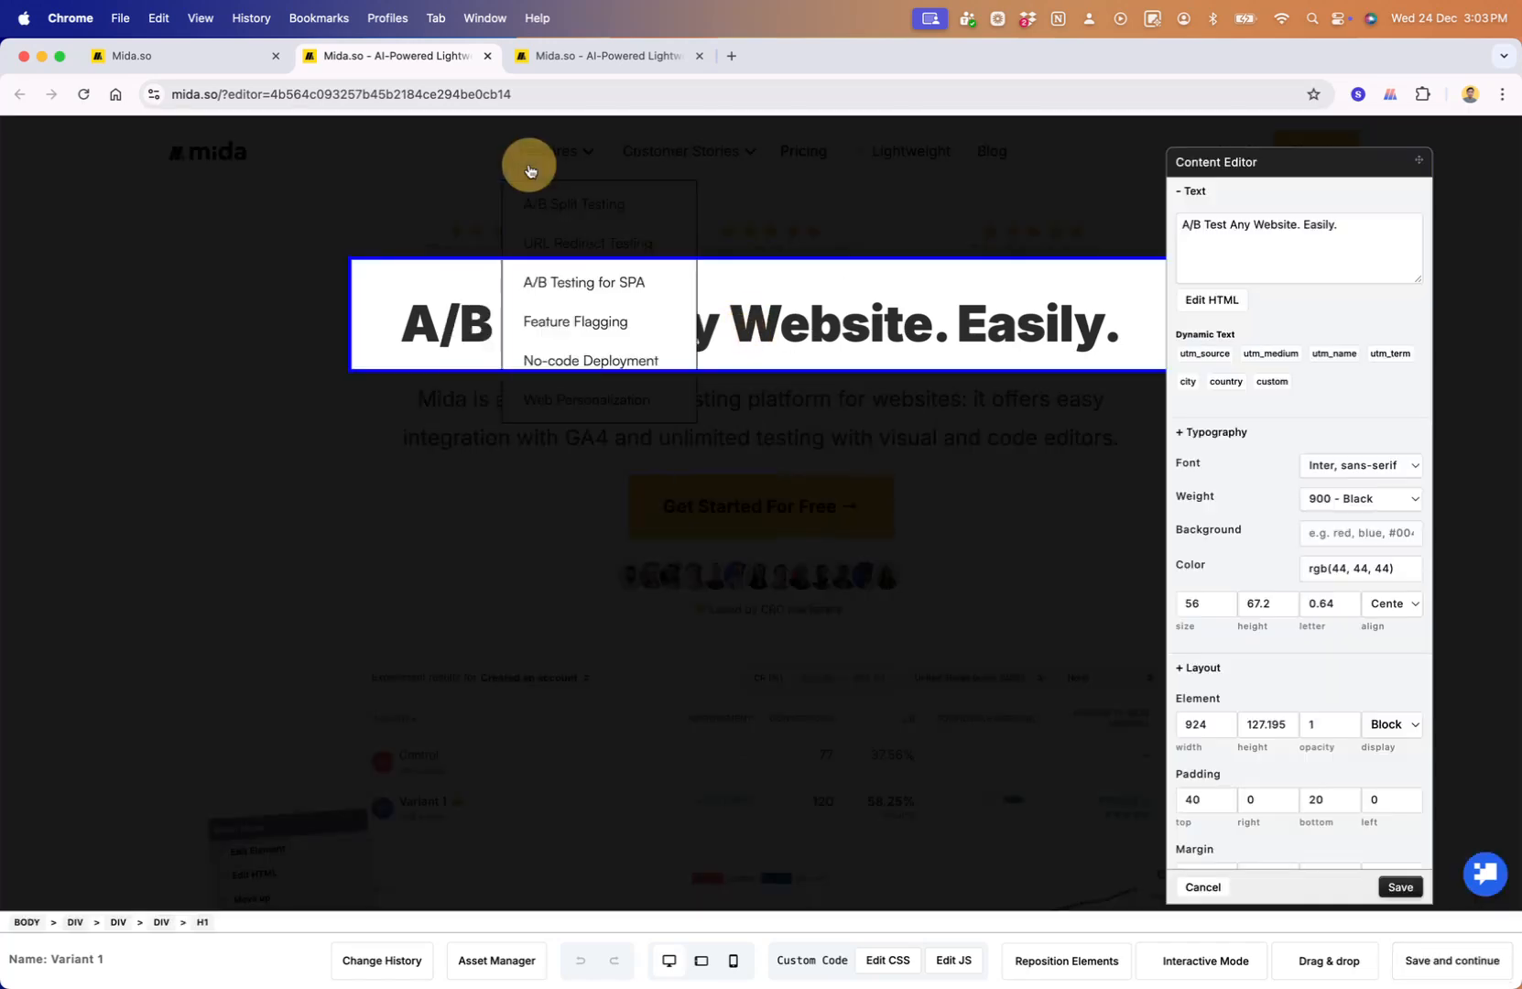
{"action": "triple_click", "coordinate": [1320, 240]}
{"action": "type", "text": "This test"}
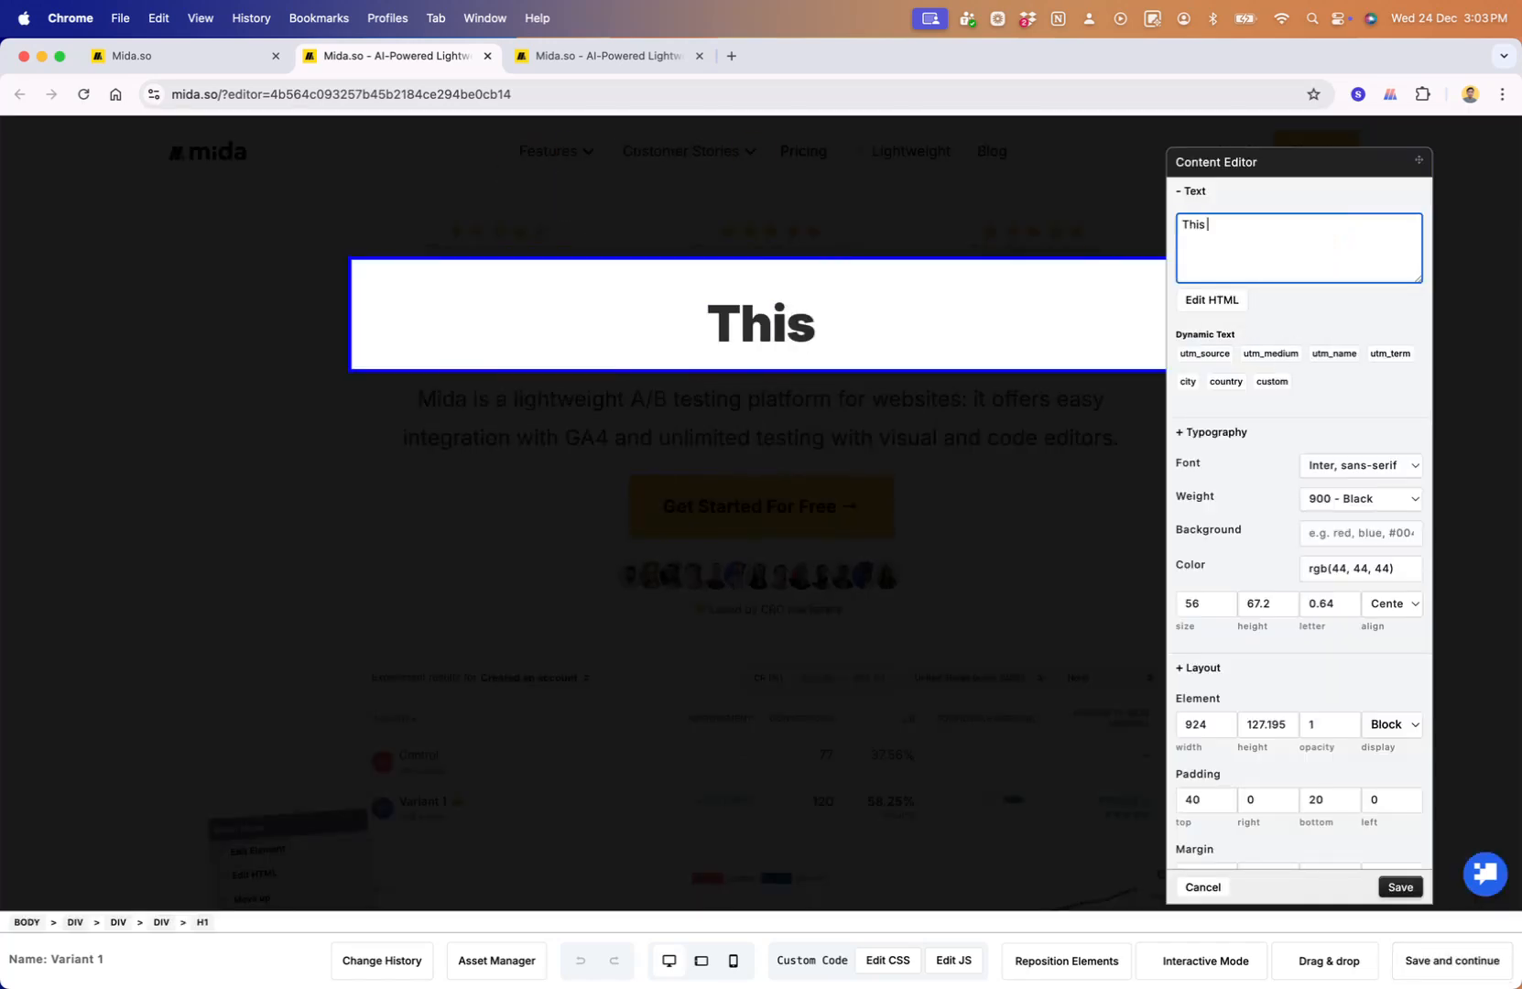
{"action": "key", "text": "BackSpace"}
{"action": "type", "text": "t is work"}
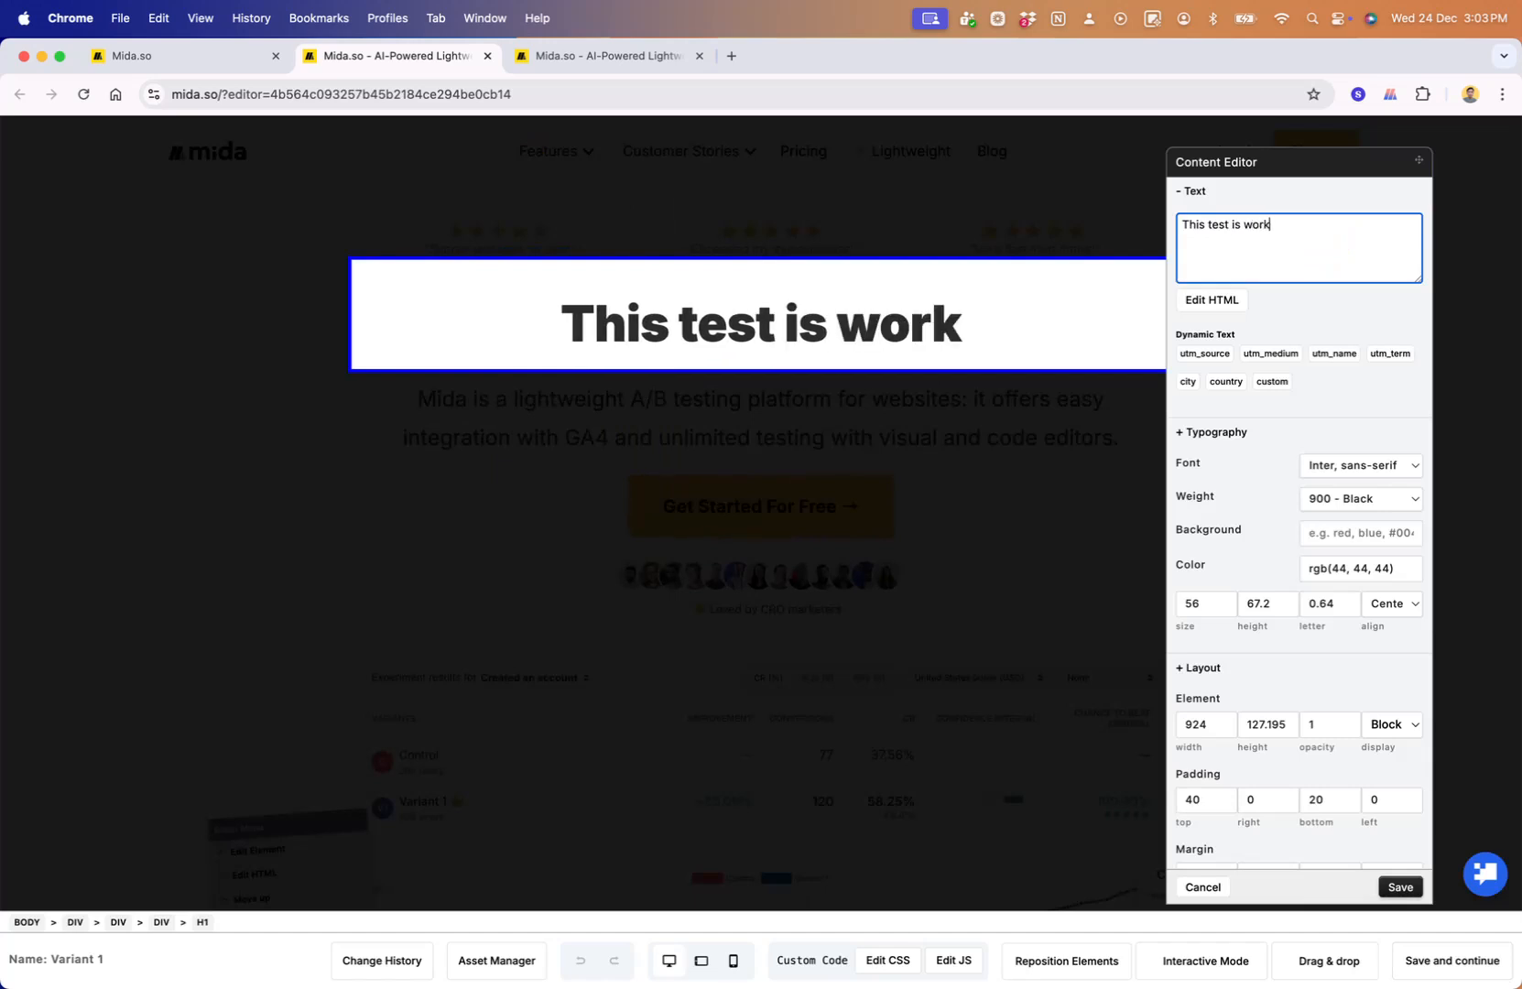
{"action": "type", "text": "ing correctly"}
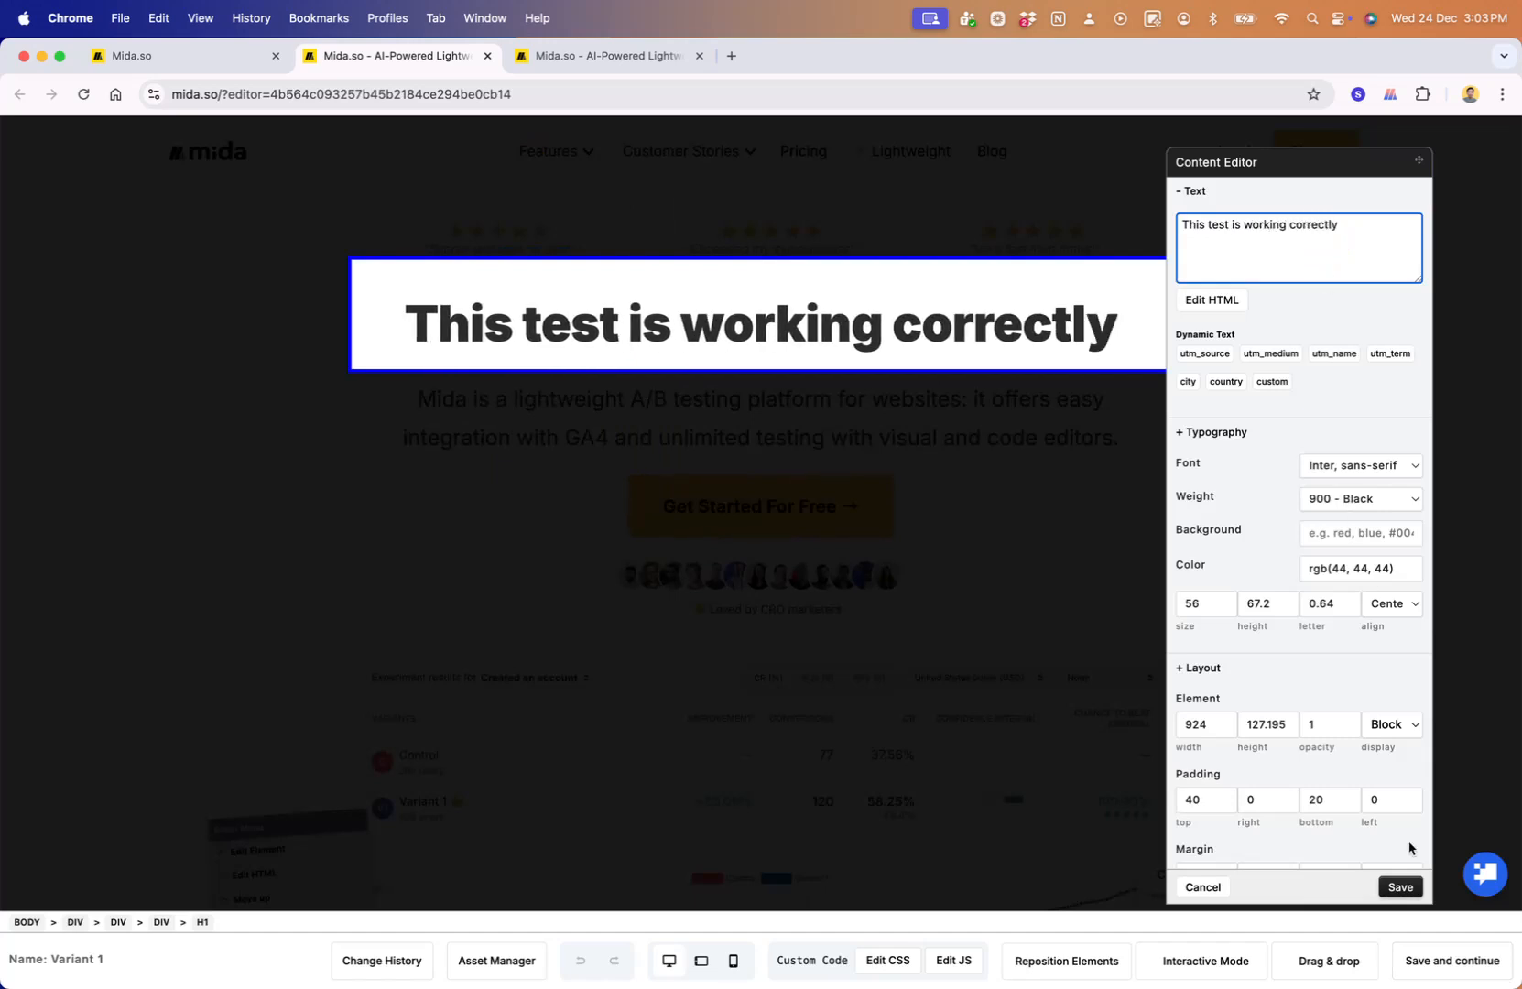
{"action": "left_click", "coordinate": [1401, 886]}
{"action": "left_click", "coordinate": [1450, 963]}
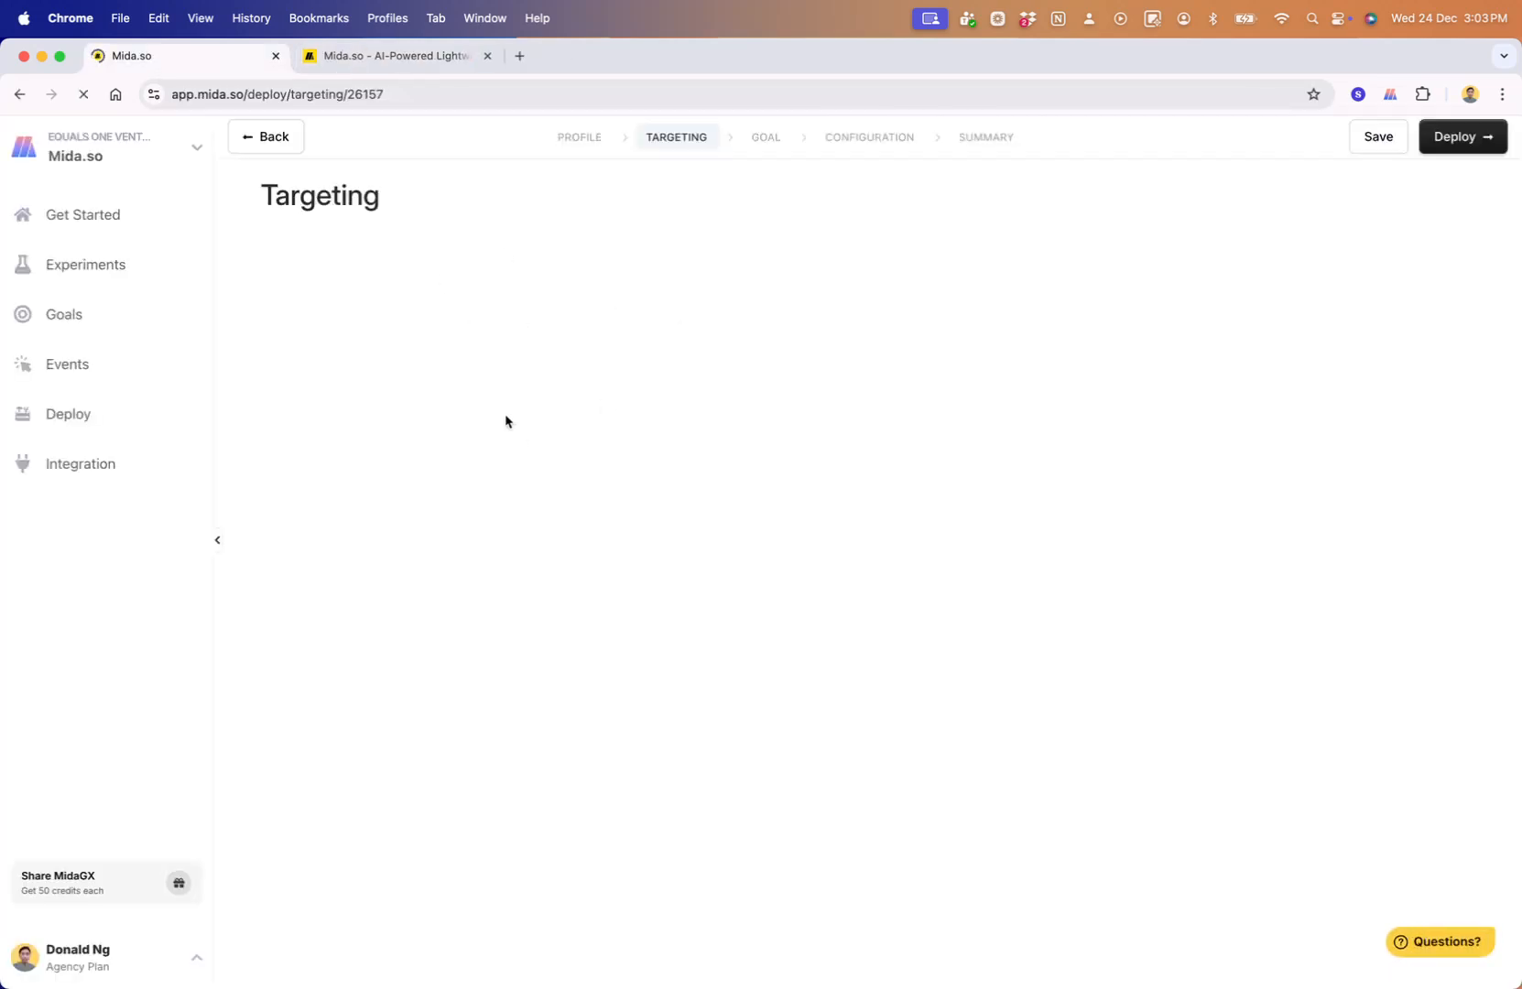
Preview the deployment variant, check its headline and close the preview
{"action": "scroll", "coordinate": [427, 469], "scroll_direction": "down", "scroll_amount": 10}
{"action": "scroll", "coordinate": [428, 469], "scroll_direction": "up", "scroll_amount": 10}
{"action": "left_click", "coordinate": [373, 294]}
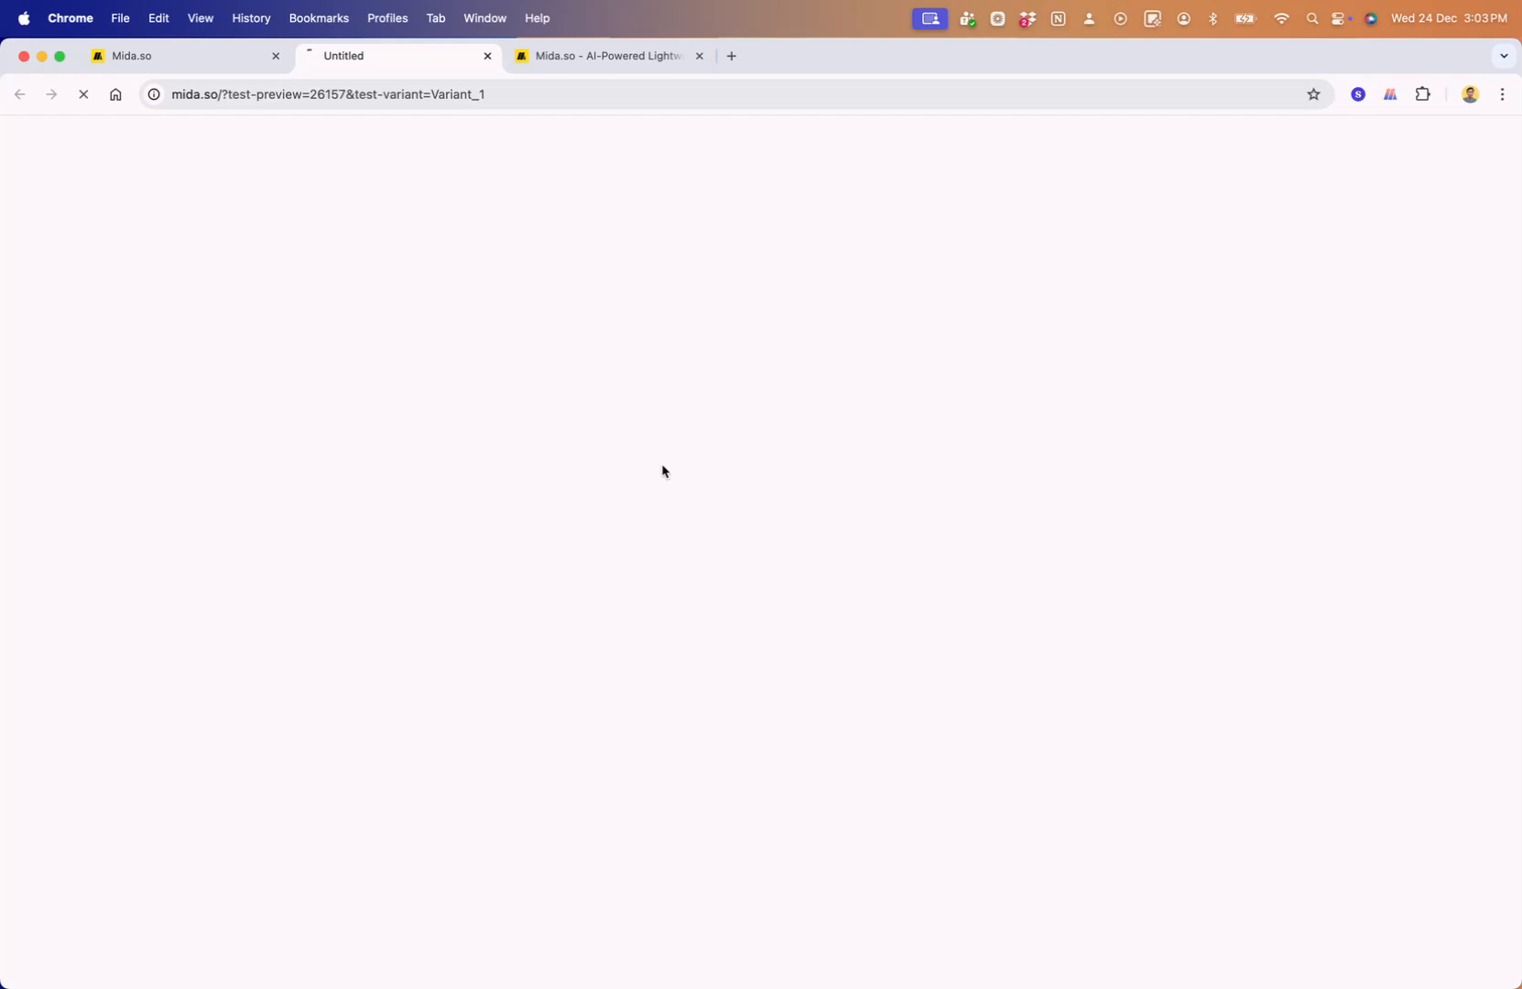
{"action": "triple_click", "coordinate": [605, 330]}
{"action": "left_click", "coordinate": [520, 475]}
{"action": "key", "text": "super+w"}
Enable Segment Rules with creation_date is more than (days ago) 365, and deploy the experience
{"action": "scroll", "coordinate": [552, 598], "scroll_direction": "down", "scroll_amount": 10}
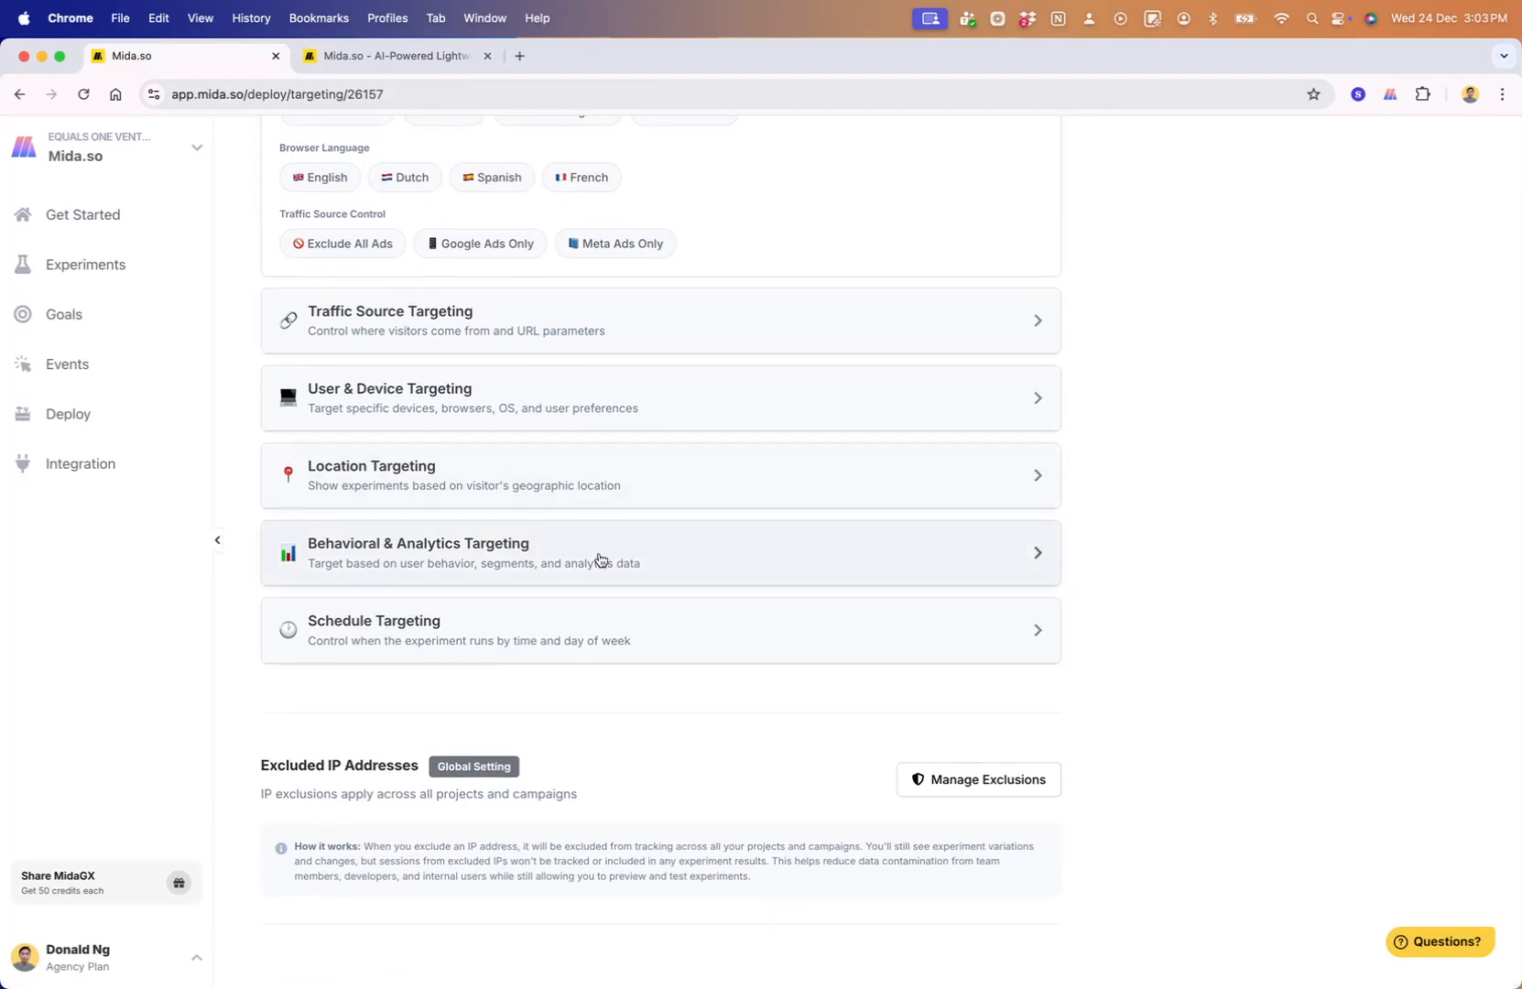
{"action": "left_click", "coordinate": [600, 560]}
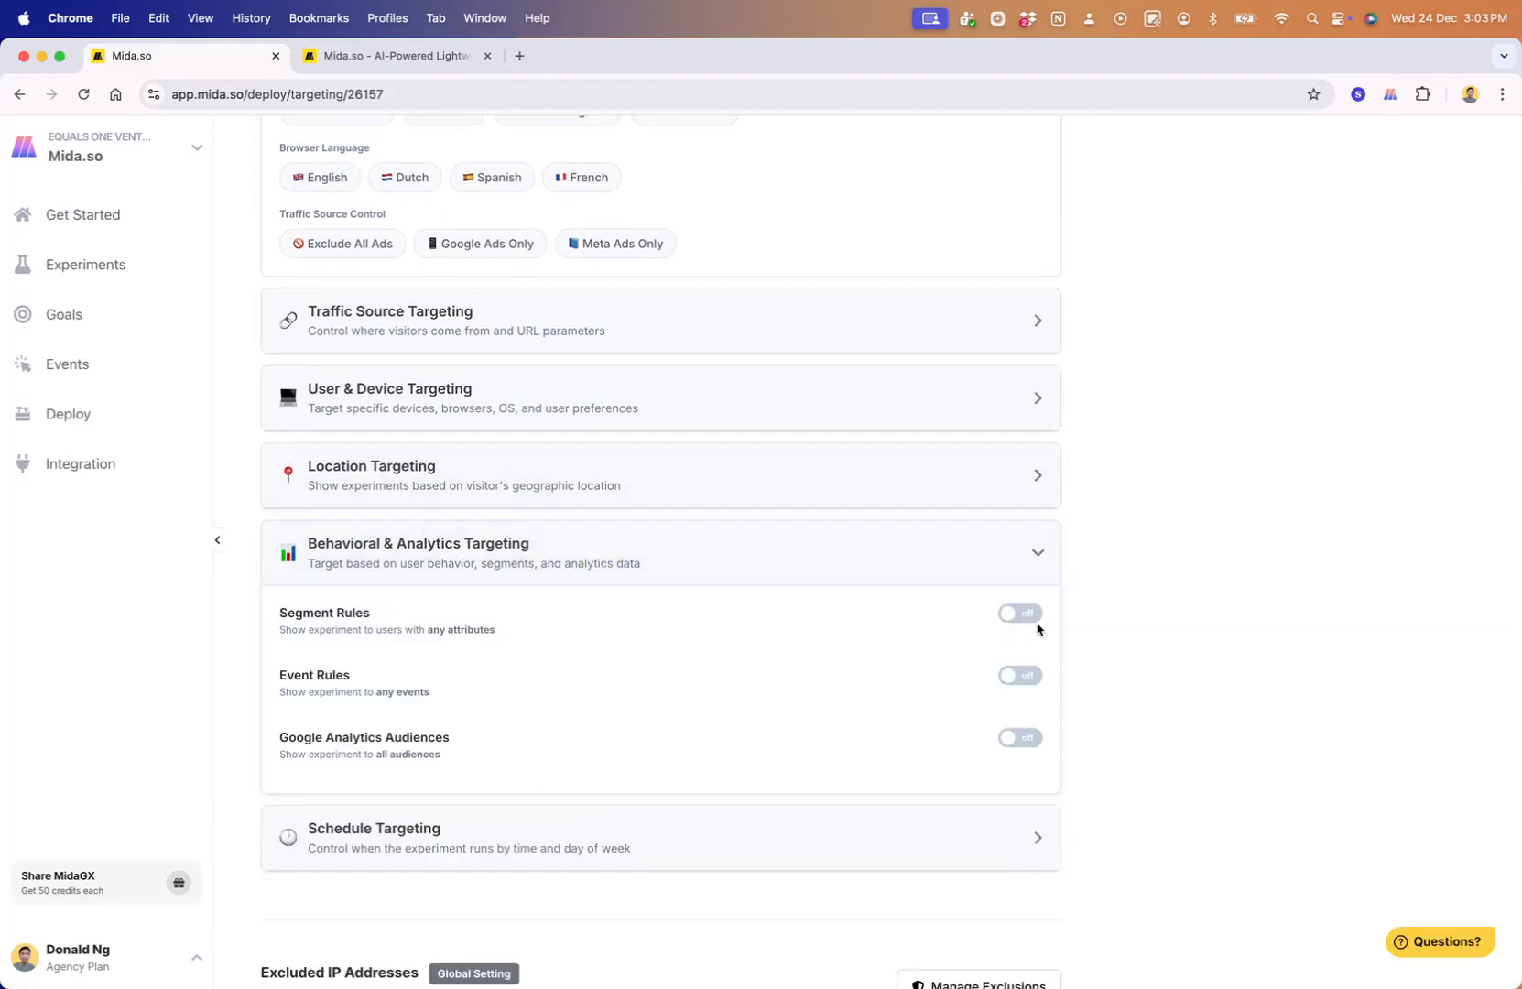
{"action": "left_click", "coordinate": [1022, 614]}
{"action": "scroll", "coordinate": [616, 712], "scroll_direction": "down", "scroll_amount": 3}
{"action": "left_click", "coordinate": [427, 471]}
{"action": "type", "text": "creation_date"}
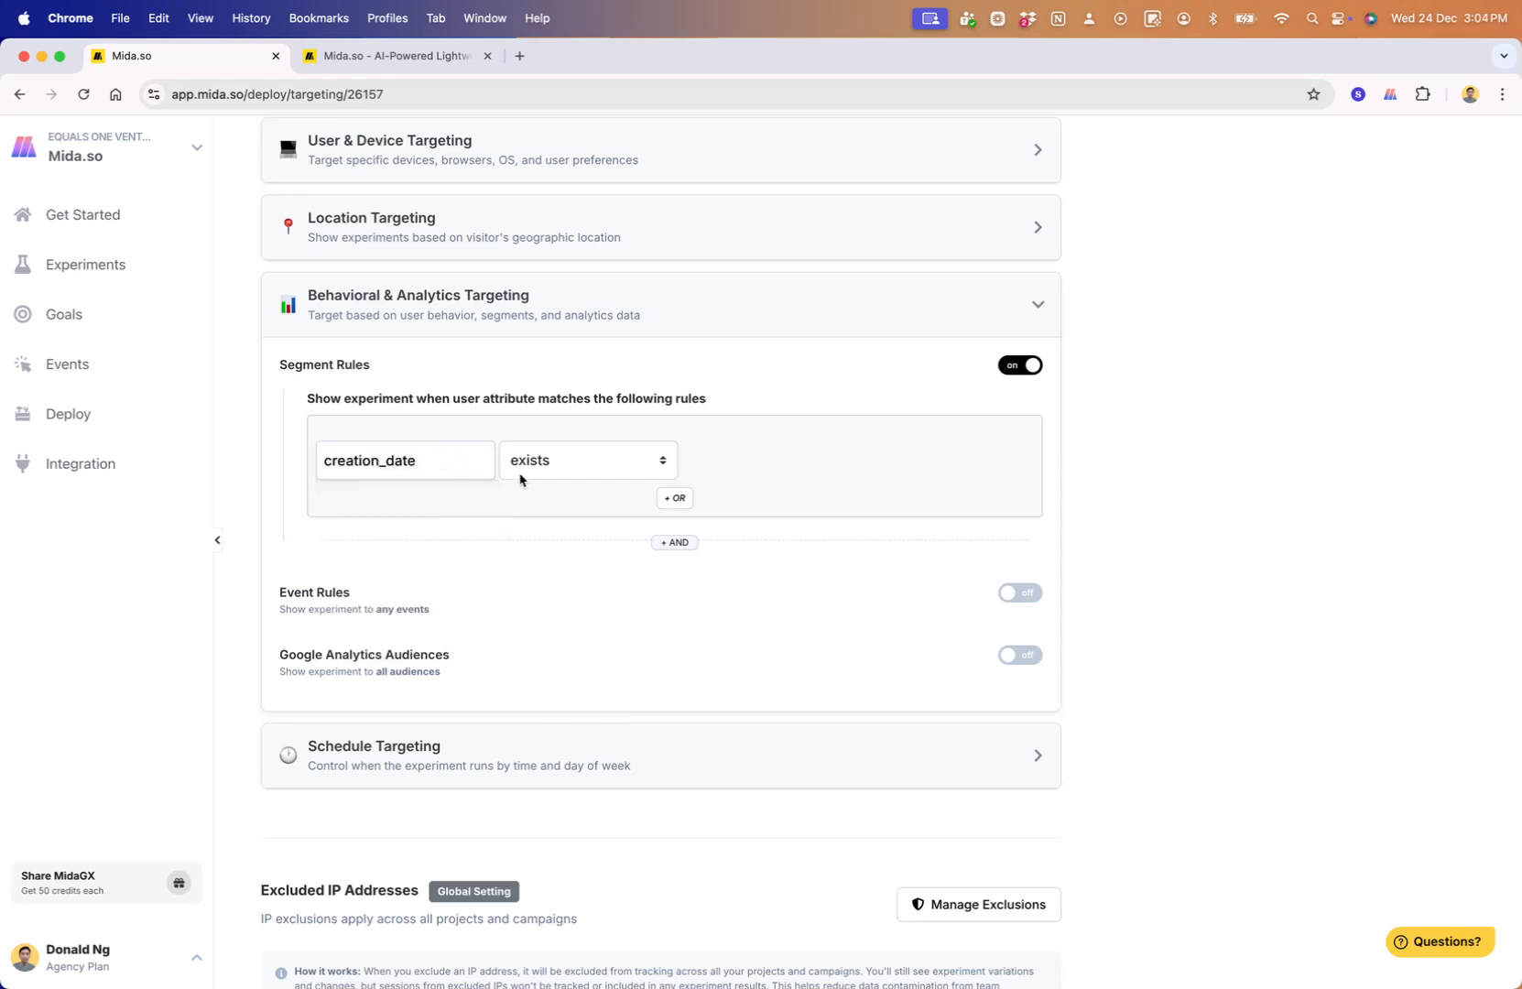
{"action": "left_click", "coordinate": [597, 467]}
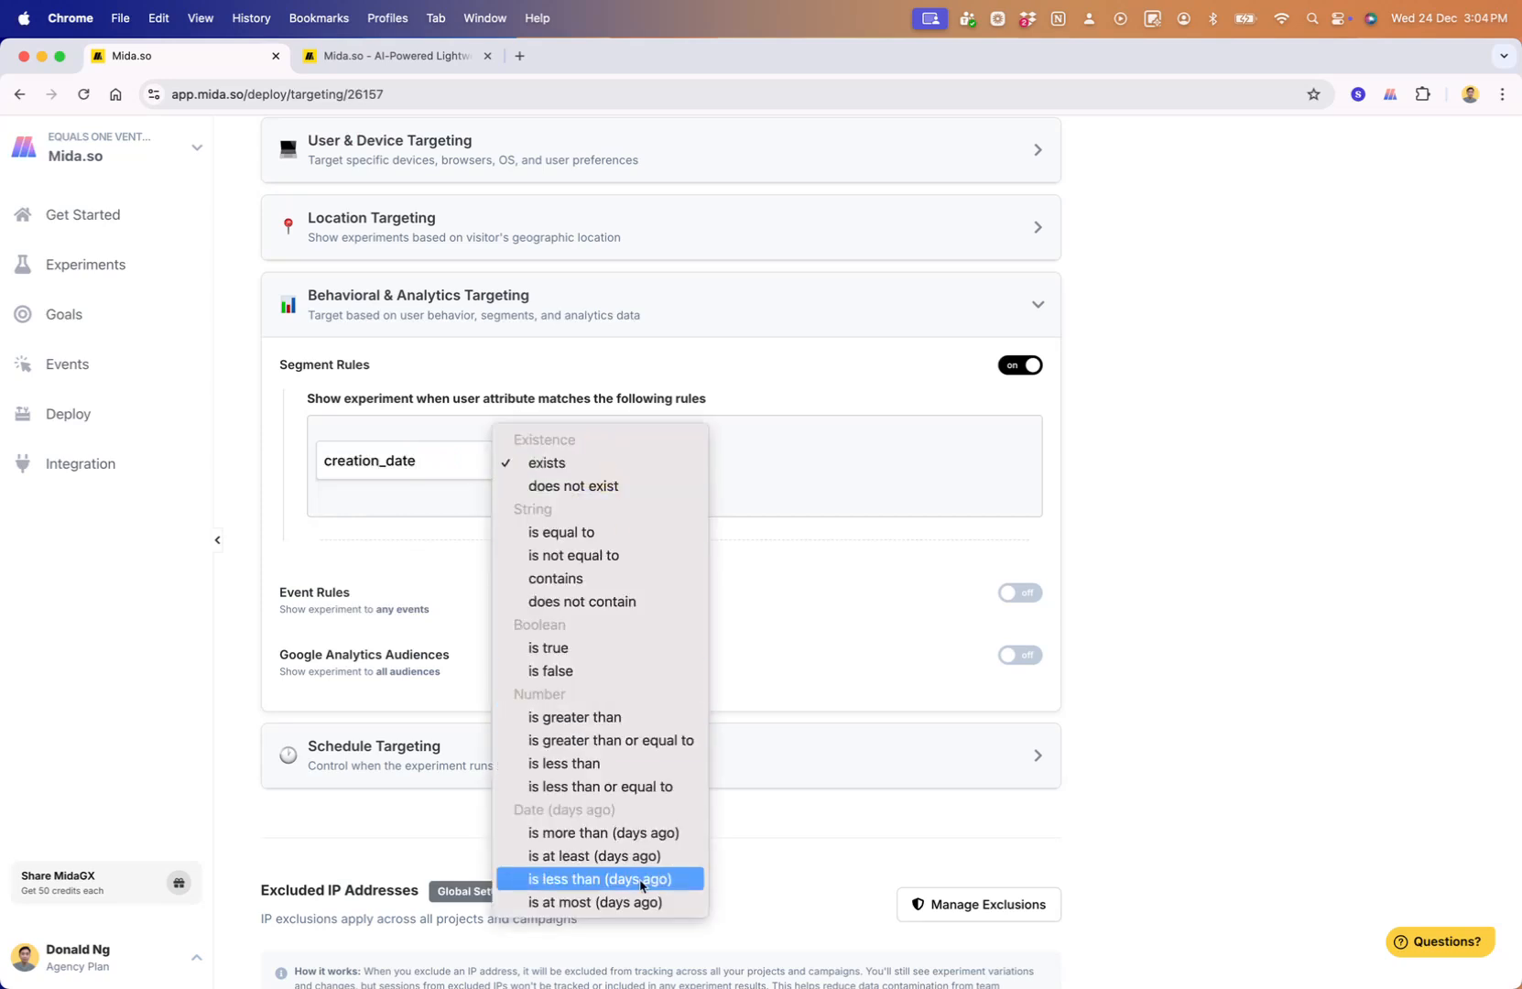
{"action": "left_click", "coordinate": [621, 834]}
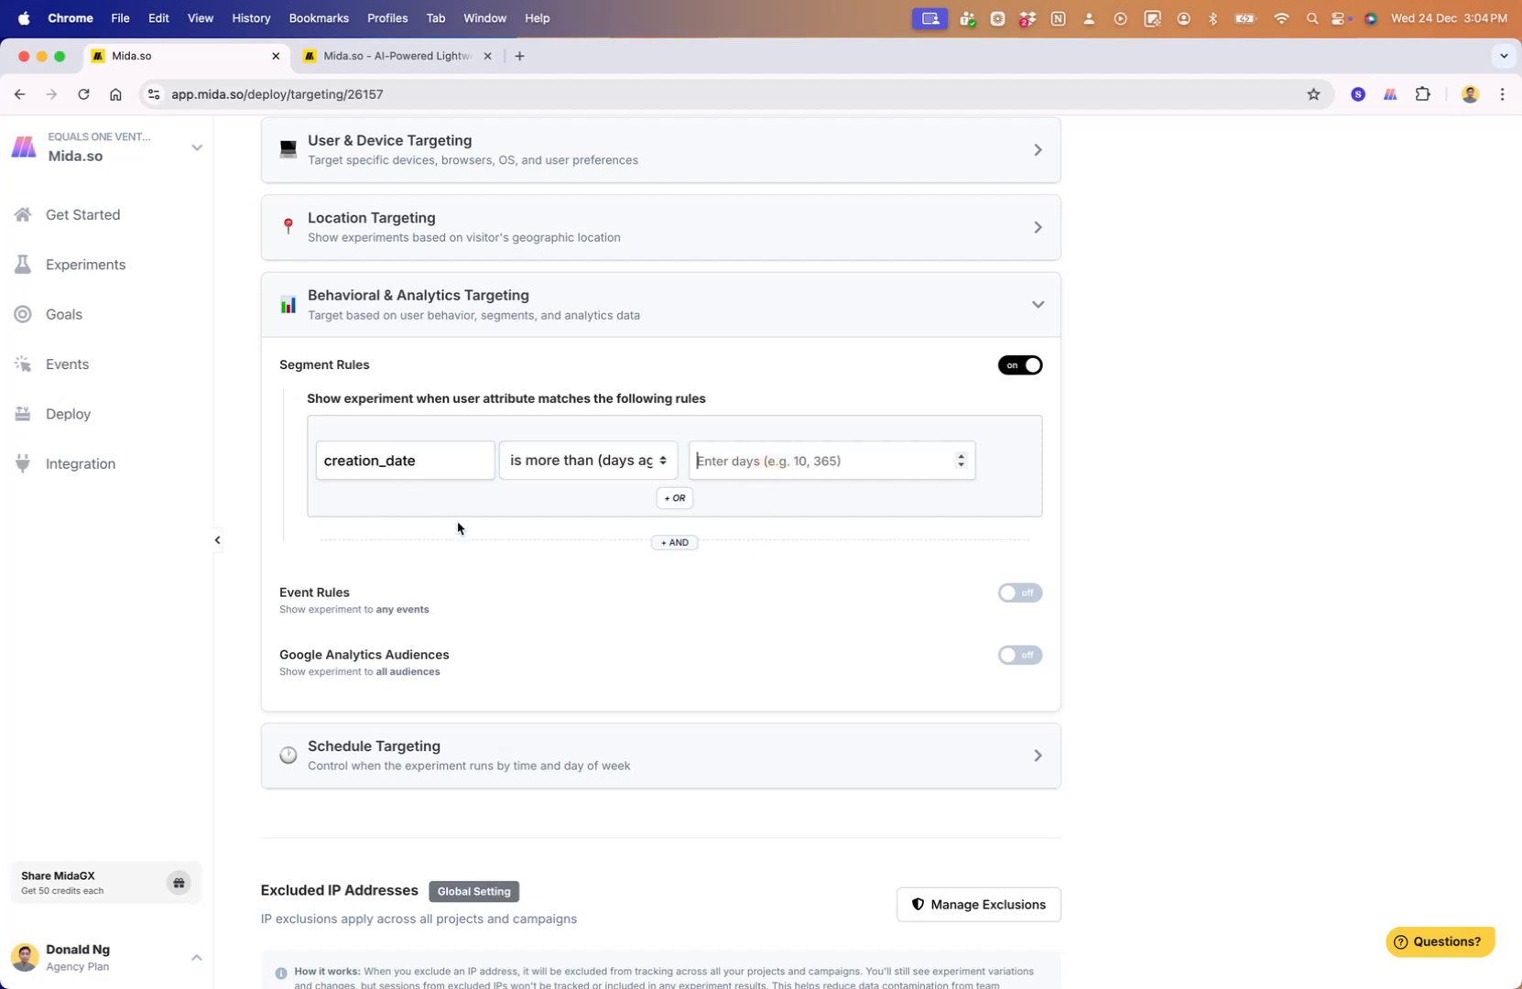
{"action": "type", "text": "365"}
{"action": "scroll", "coordinate": [1210, 473], "scroll_direction": "up", "scroll_amount": 15}
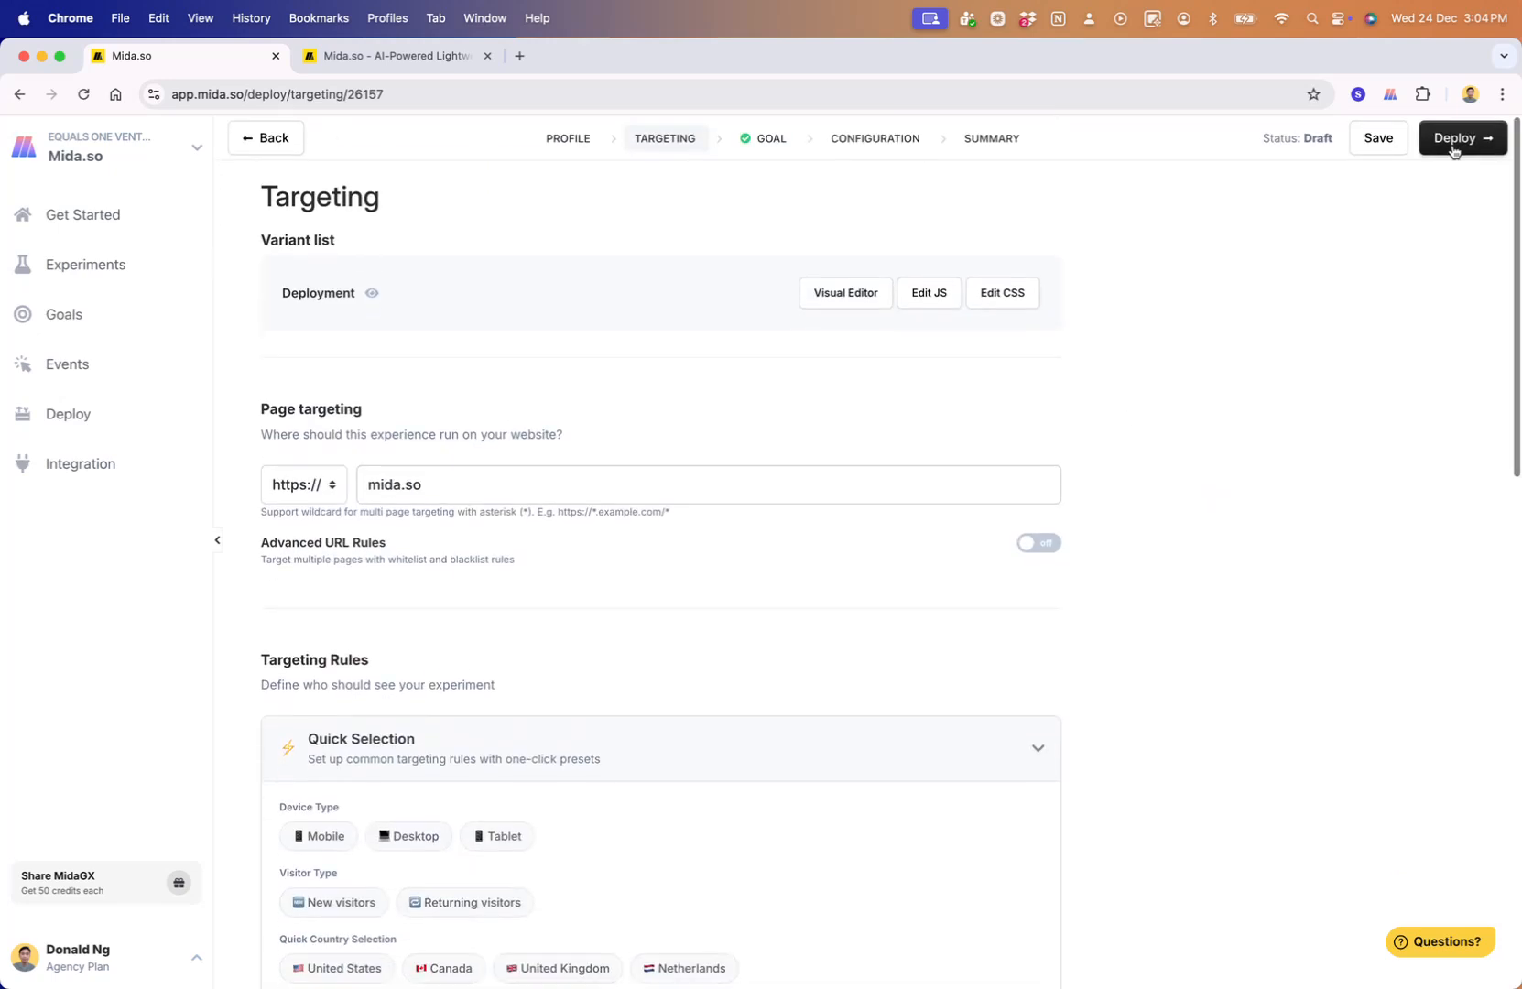
{"action": "left_click", "coordinate": [1447, 147]}
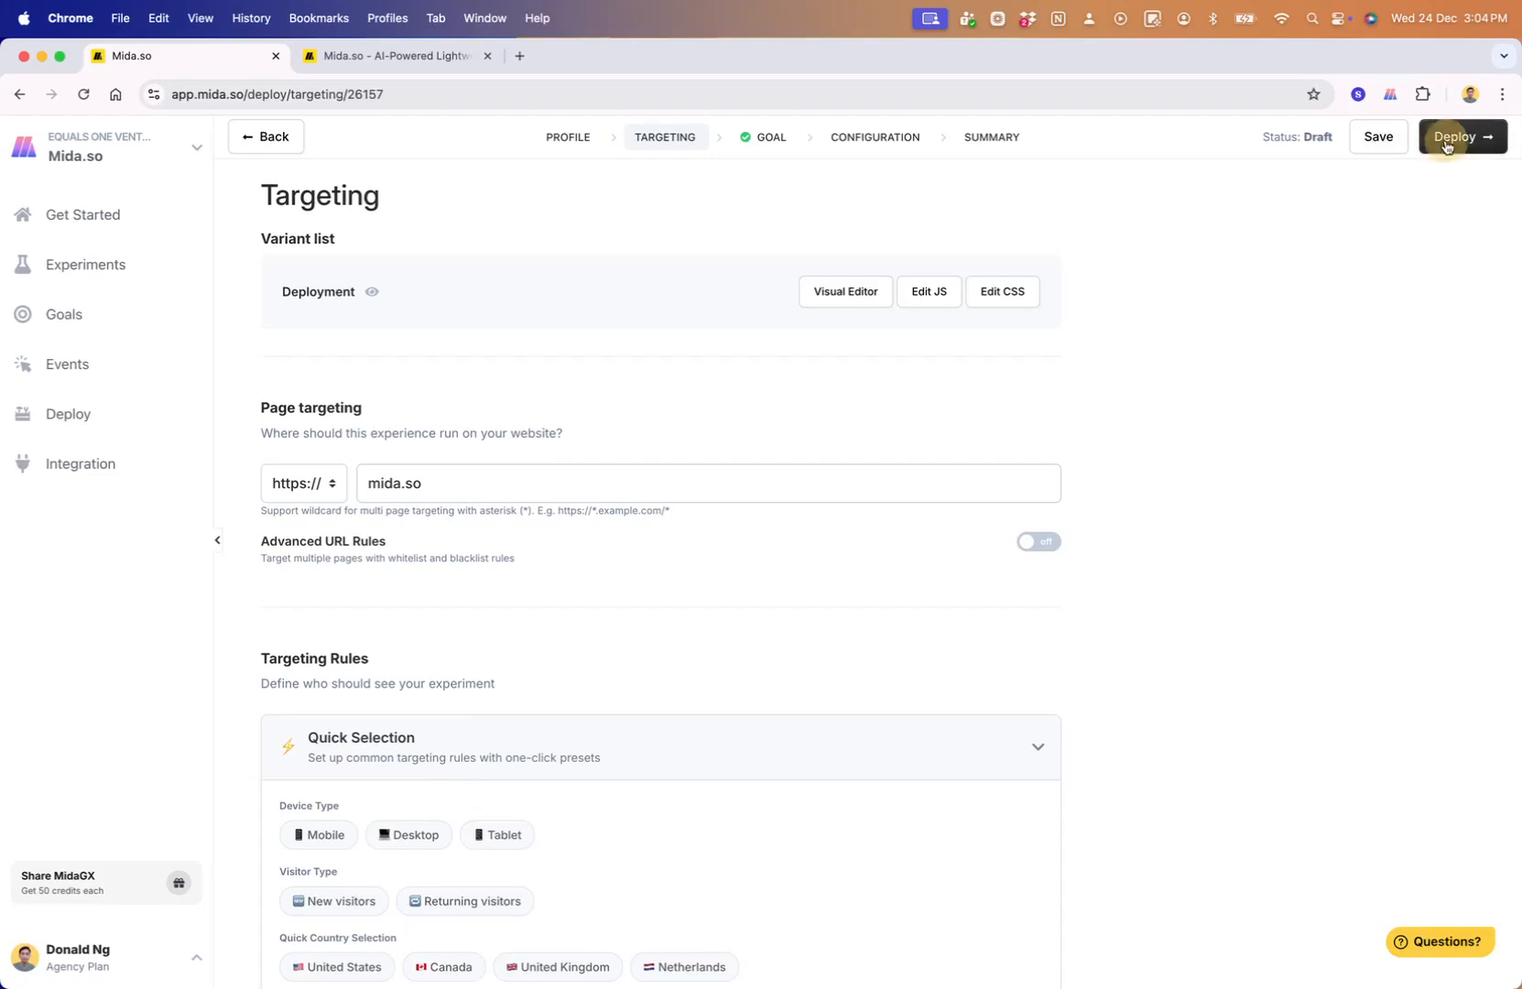
Reload the live mida.so homepage and check which headline it shows
{"action": "left_click", "coordinate": [412, 57]}
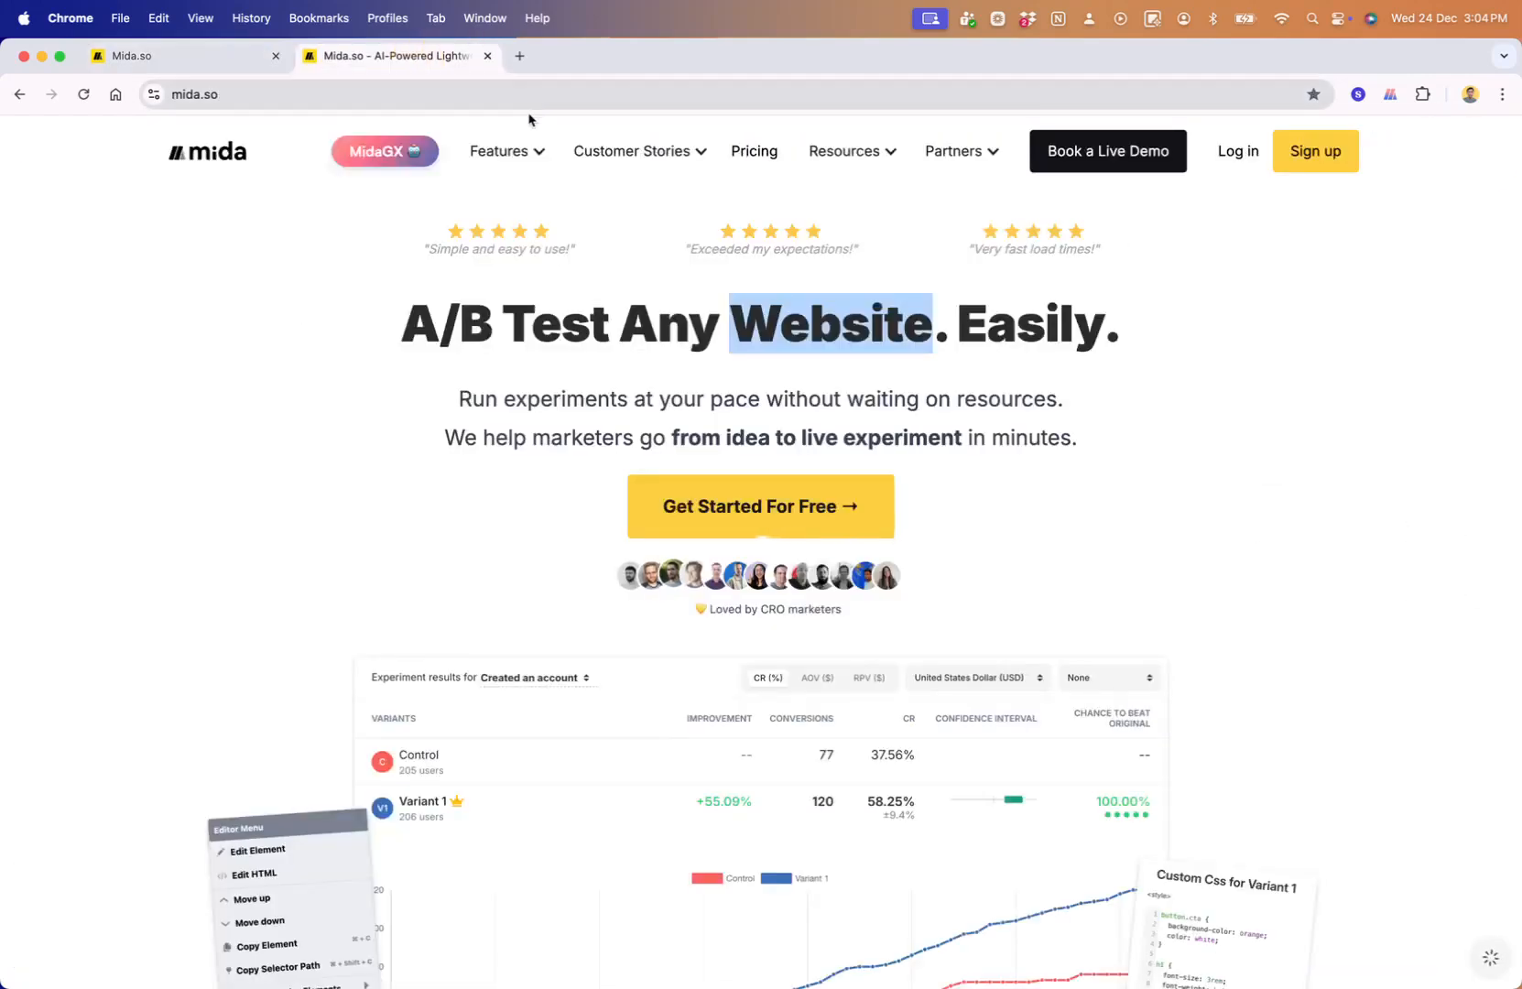
{"action": "left_click", "coordinate": [240, 95]}
{"action": "left_click", "coordinate": [179, 598]}
{"action": "key", "text": "super+r"}
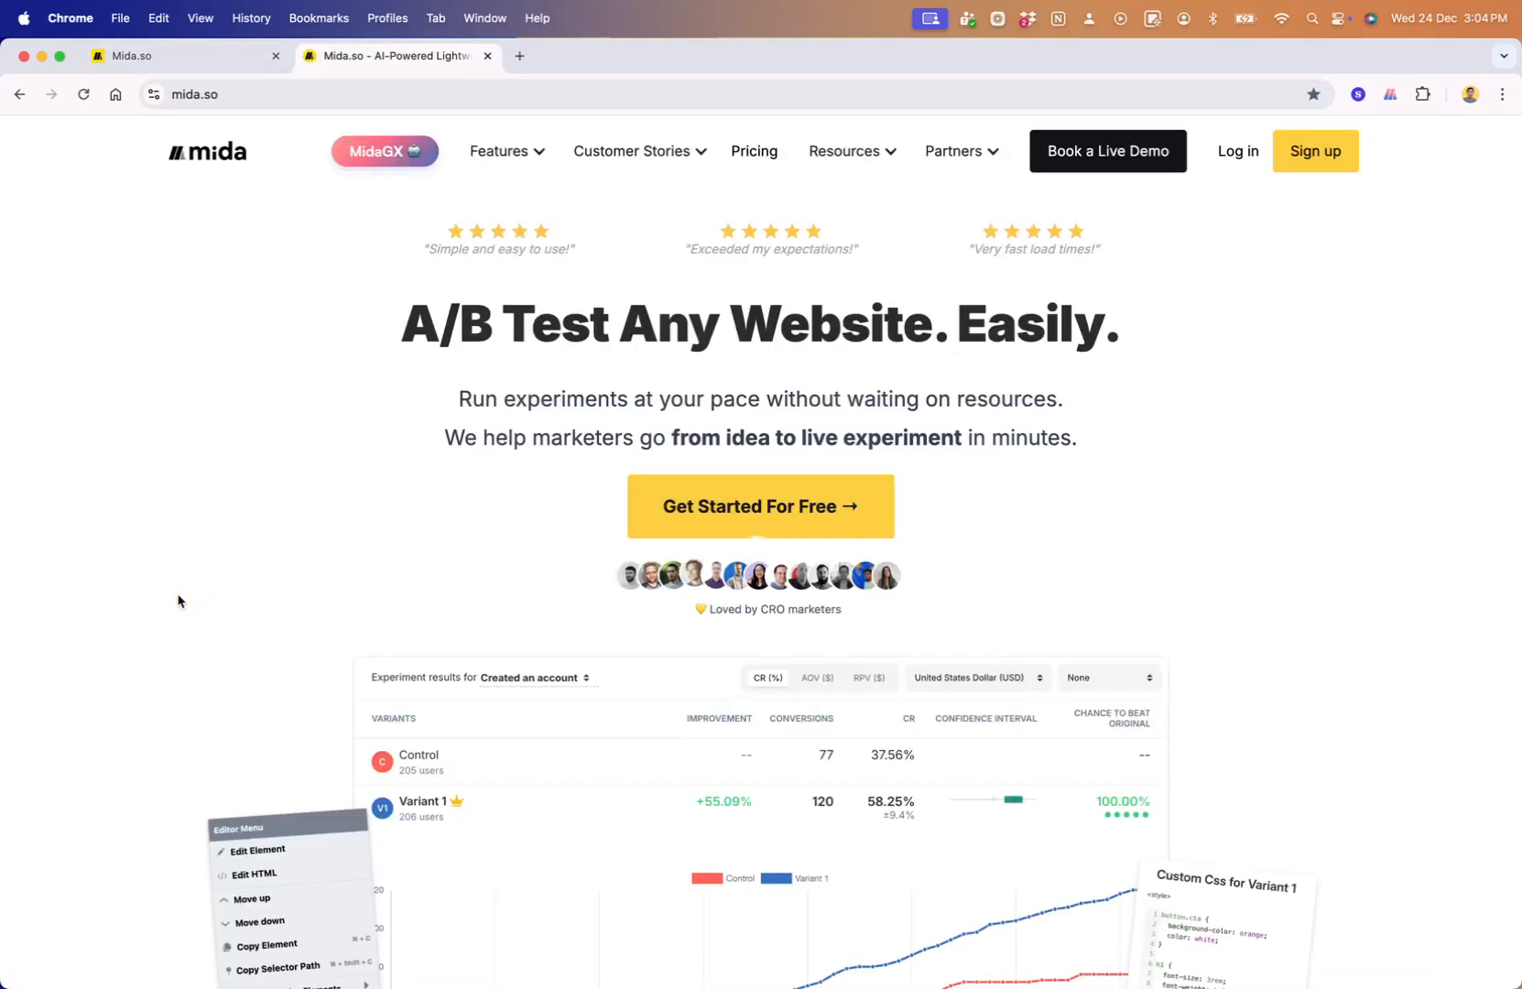
{"action": "left_click", "coordinate": [647, 371]}
{"action": "triple_click", "coordinate": [647, 371]}
{"action": "left_click", "coordinate": [552, 371]}
{"action": "triple_click", "coordinate": [551, 370]}
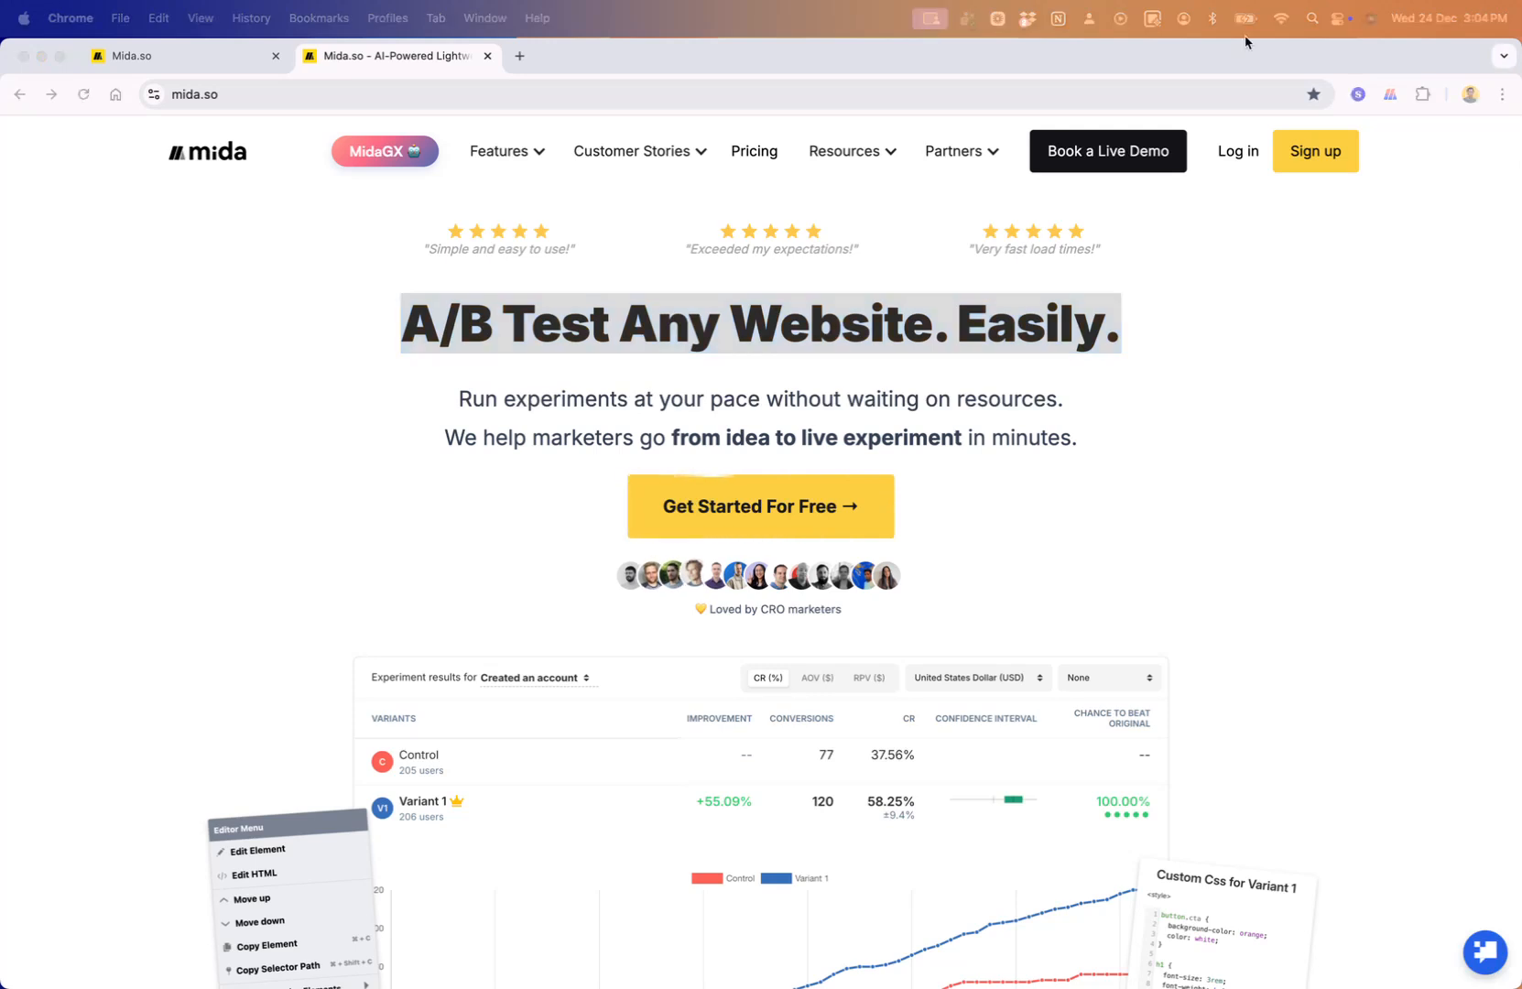
Enter the window.mdq identify snippet with creation_date "2025-12-24" in the homepage's DevTools console and copy it
{"action": "left_click", "coordinate": [391, 537]}
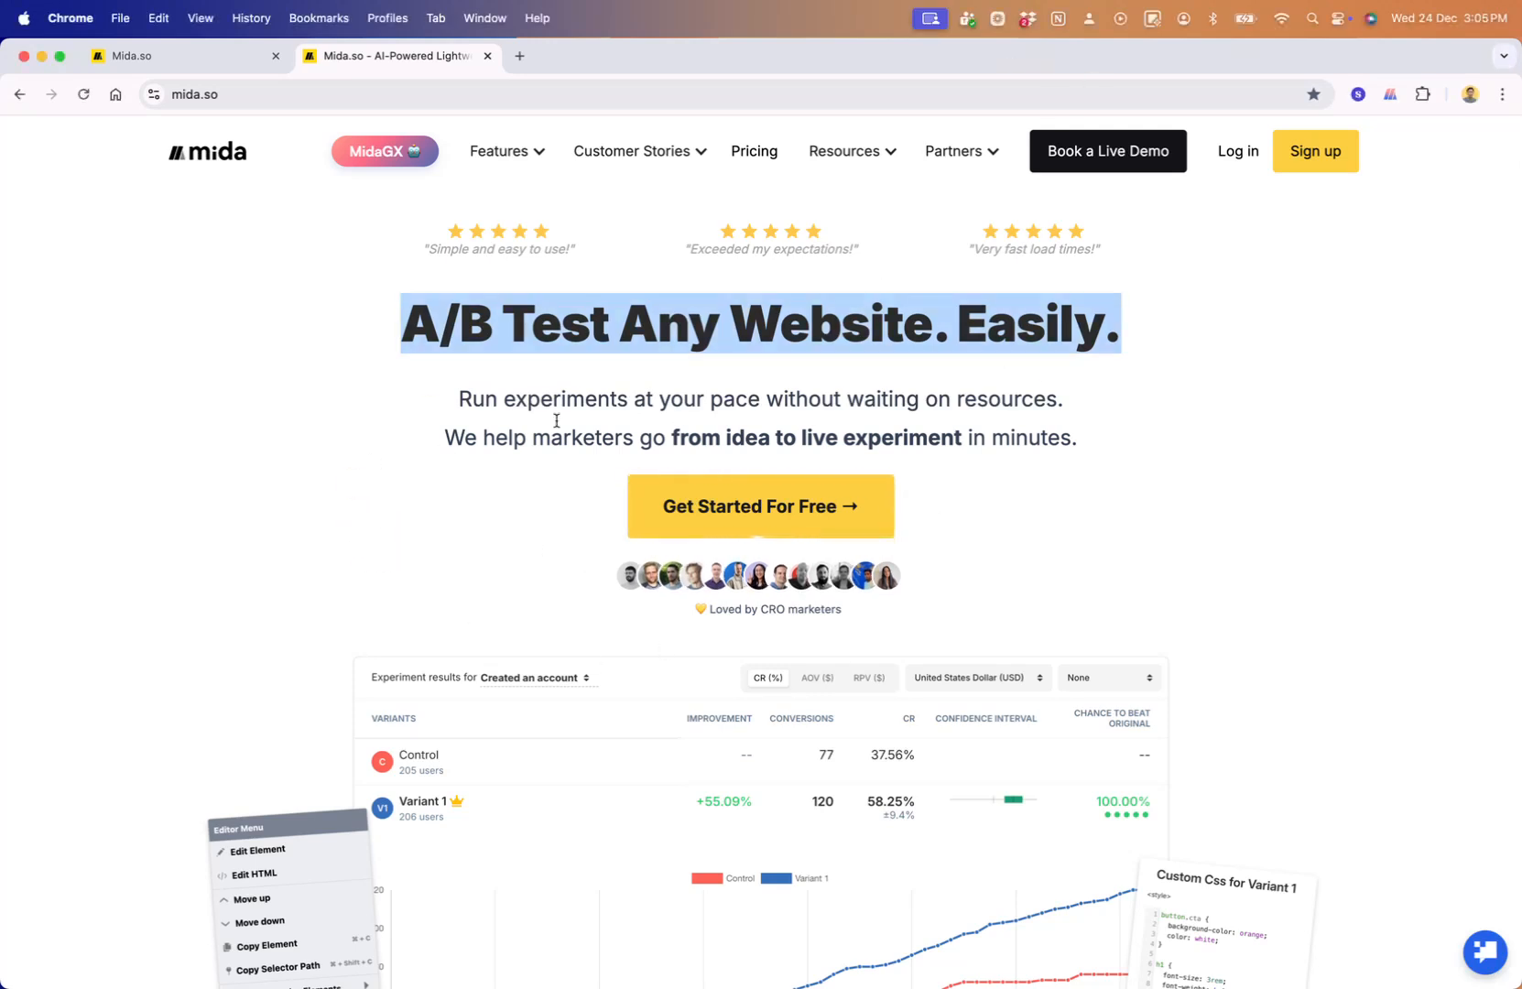
{"action": "left_click", "coordinate": [389, 457]}
{"action": "right_click", "coordinate": [385, 421]}
{"action": "left_click", "coordinate": [468, 707]}
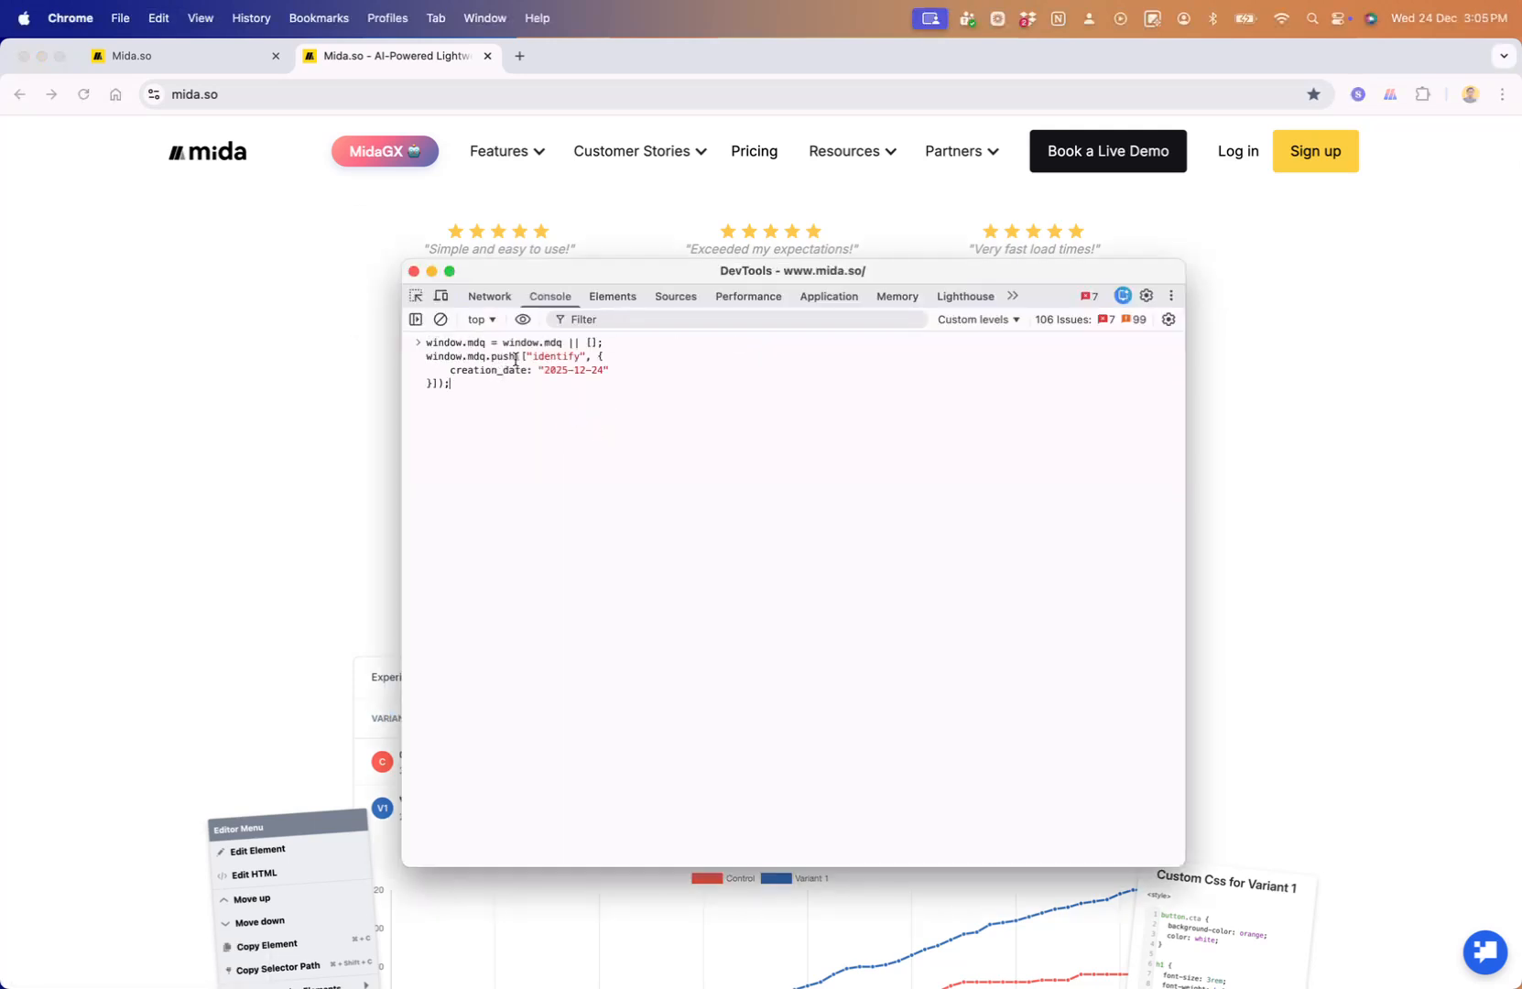
{"action": "left_click_drag", "start_coordinate": [461, 383], "coordinate": [391, 325]}
{"action": "key", "text": "super+c"}
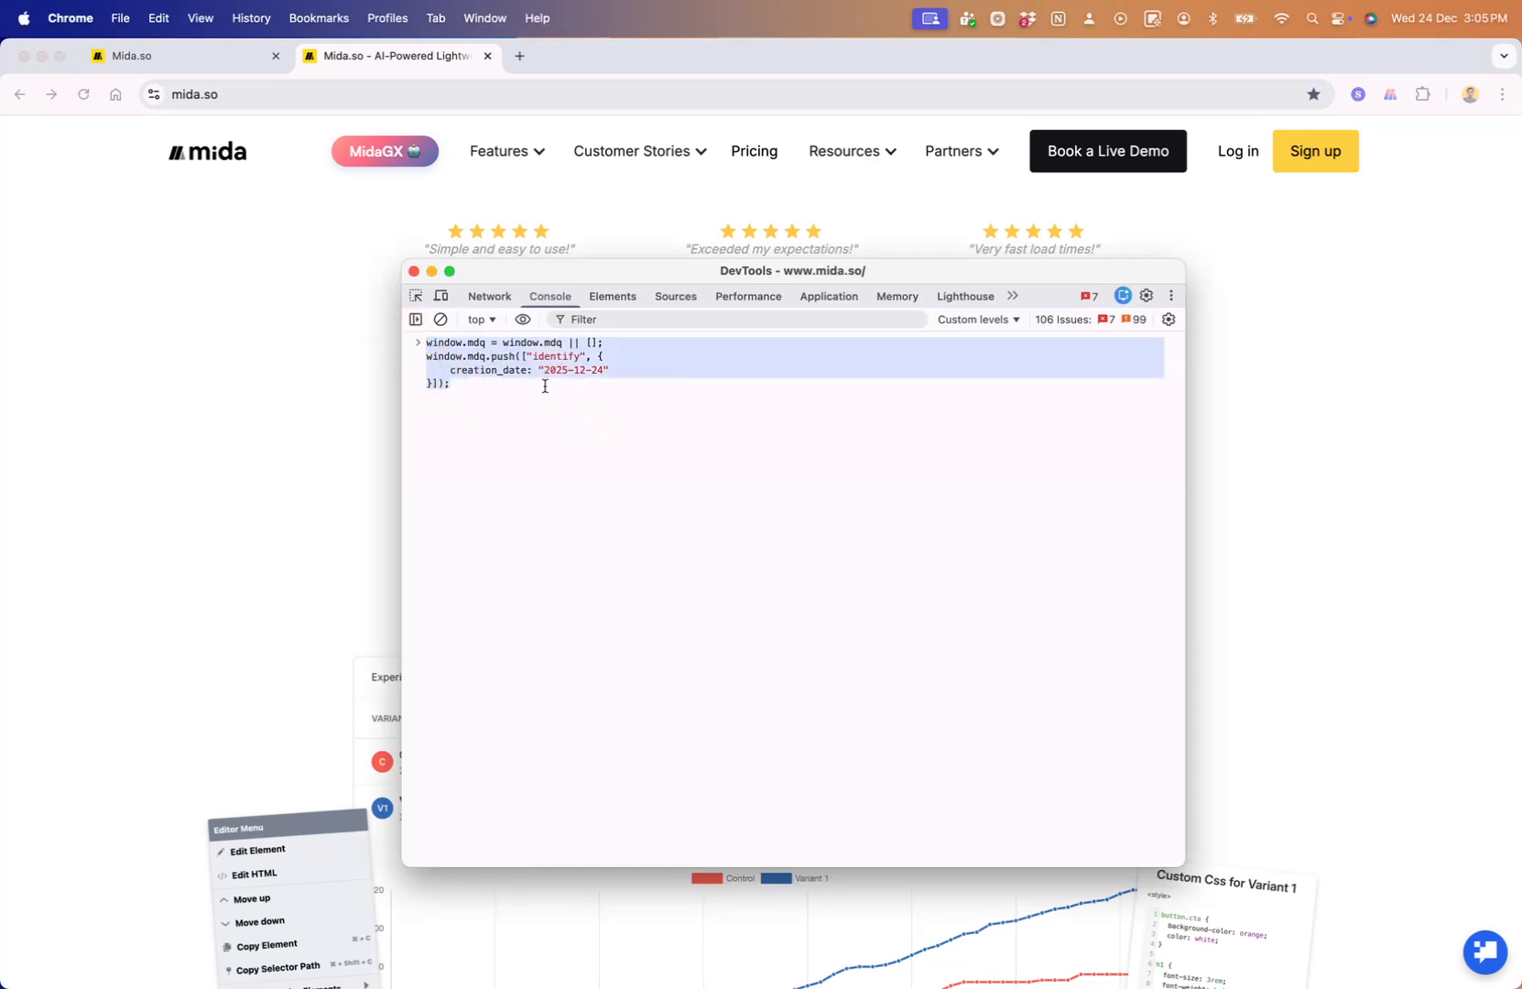
Run the identify snippet in the console with the creation_date value "2025-12-24"
{"action": "left_click", "coordinate": [572, 379]}
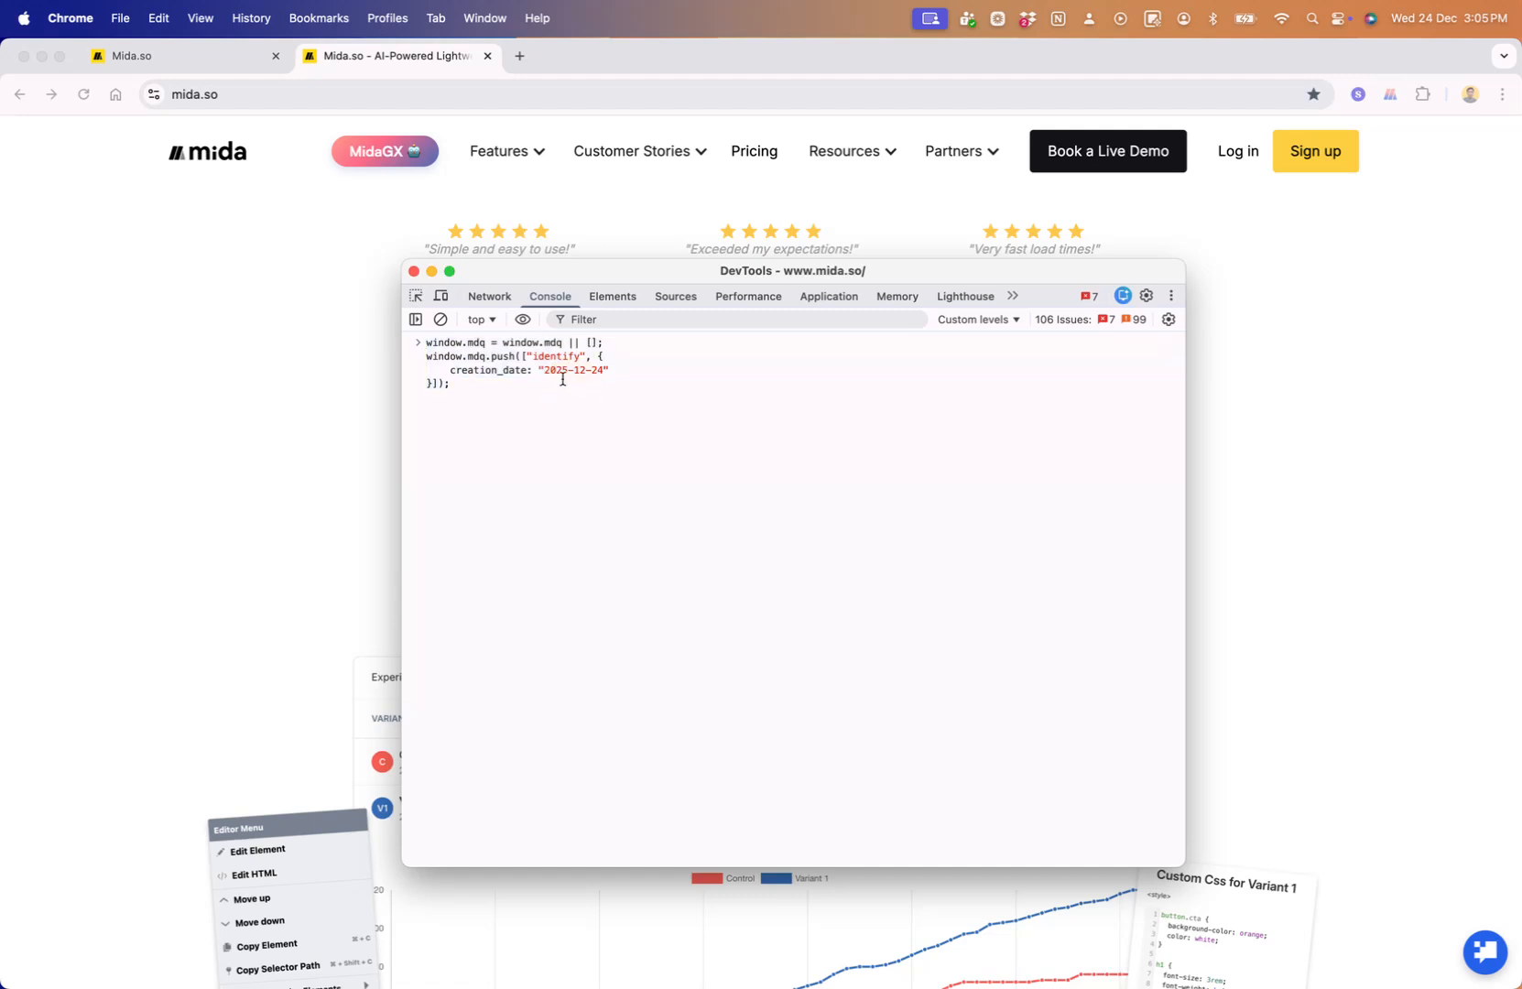
{"action": "left_click_drag", "start_coordinate": [543, 370], "coordinate": [591, 366]}
{"action": "left_click", "coordinate": [603, 392]}
{"action": "key", "text": "Return"}
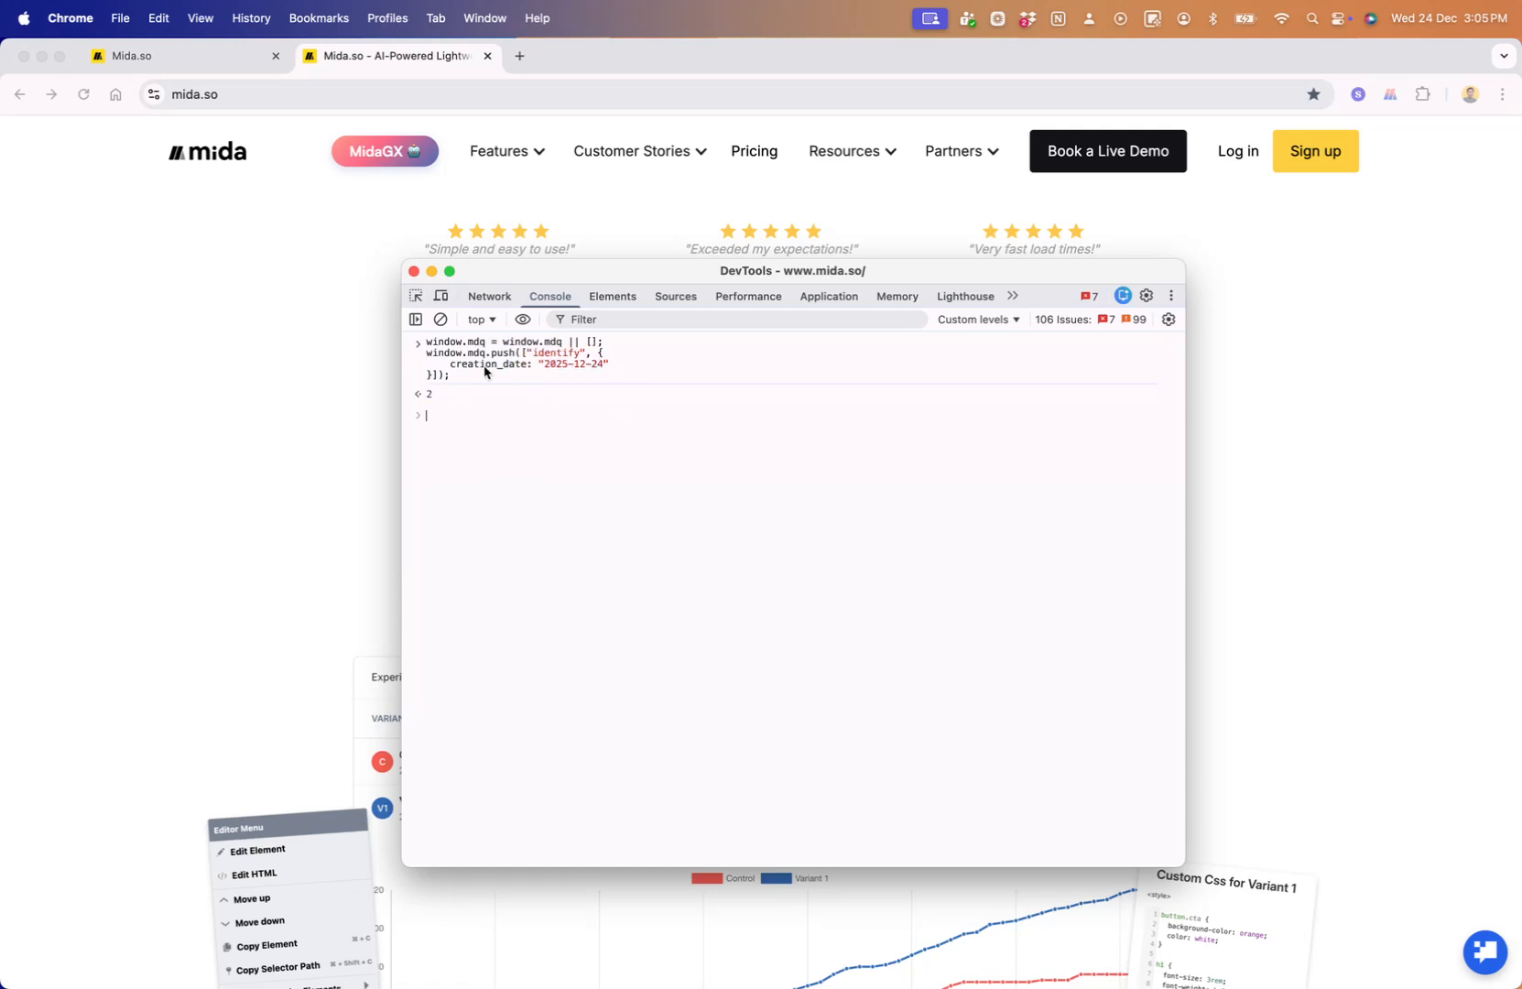
{"action": "left_click", "coordinate": [485, 371]}
{"action": "left_click_drag", "start_coordinate": [544, 366], "coordinate": [592, 368]}
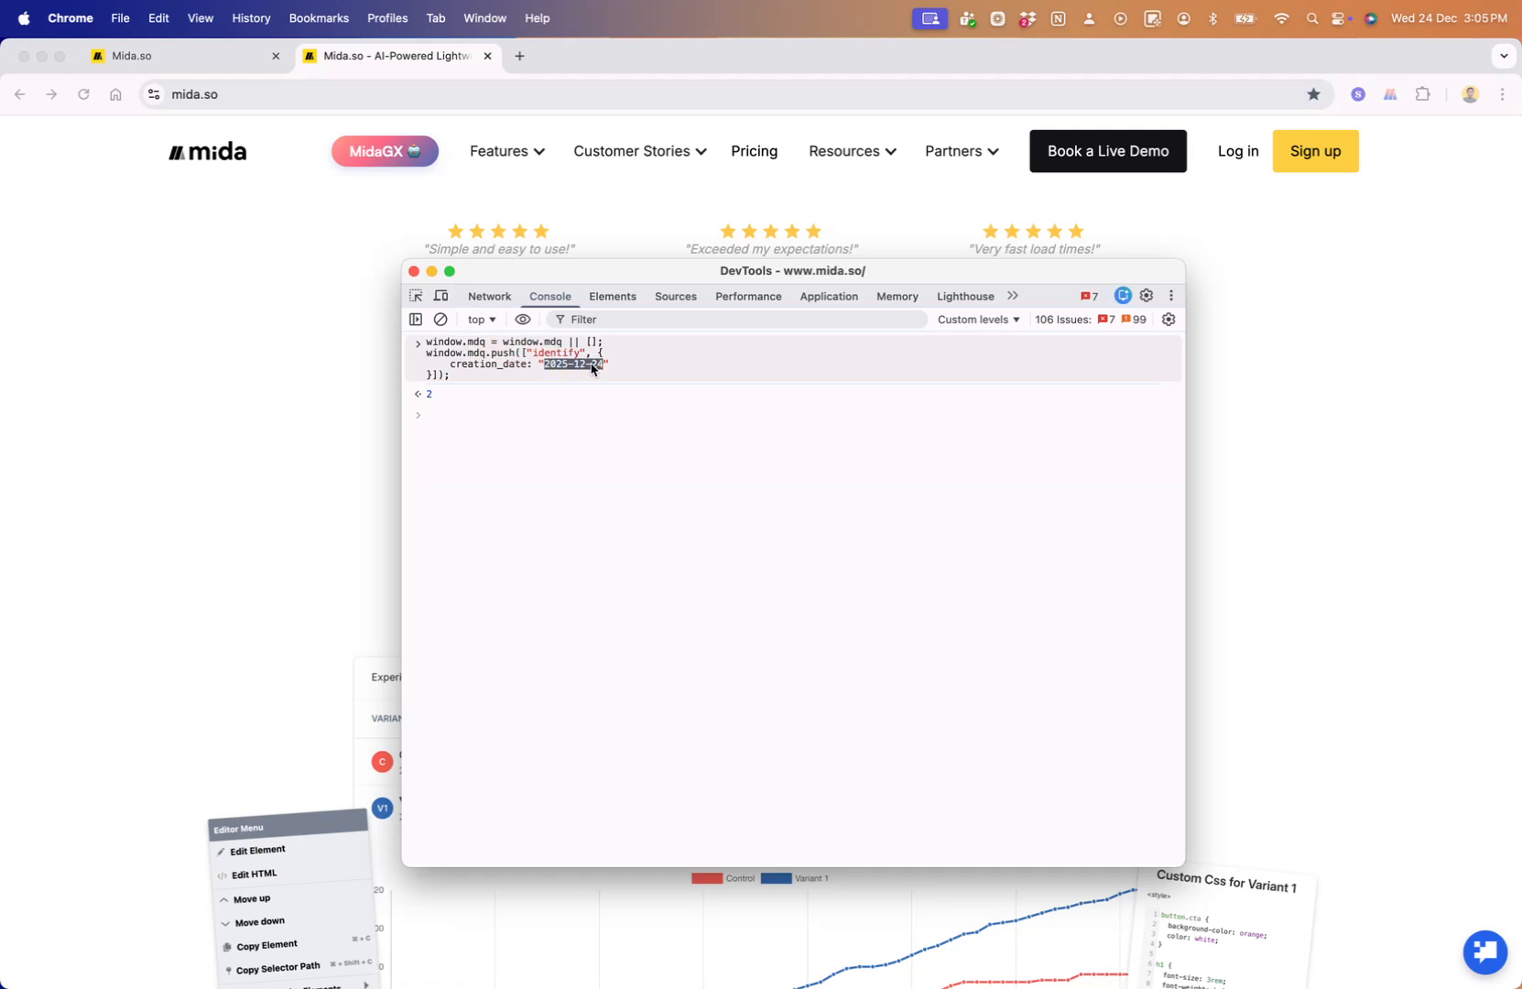
Reload the homepage and check the headline for the identified visitor
{"action": "left_click", "coordinate": [249, 515]}
{"action": "key", "text": "super+r"}
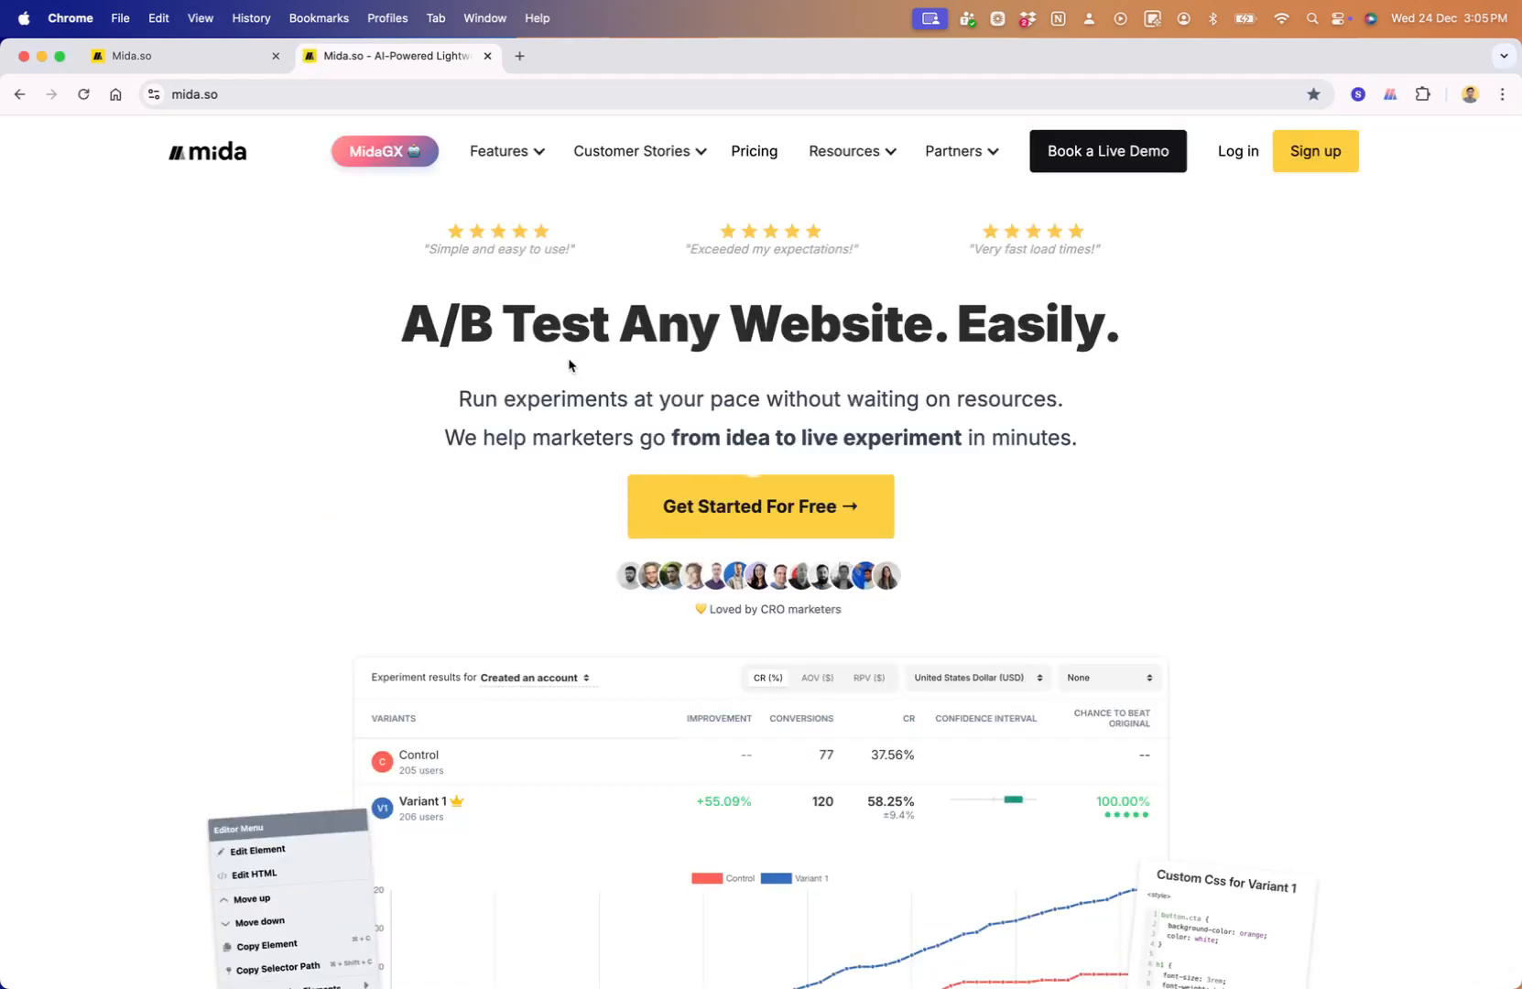
{"action": "triple_click", "coordinate": [569, 366]}
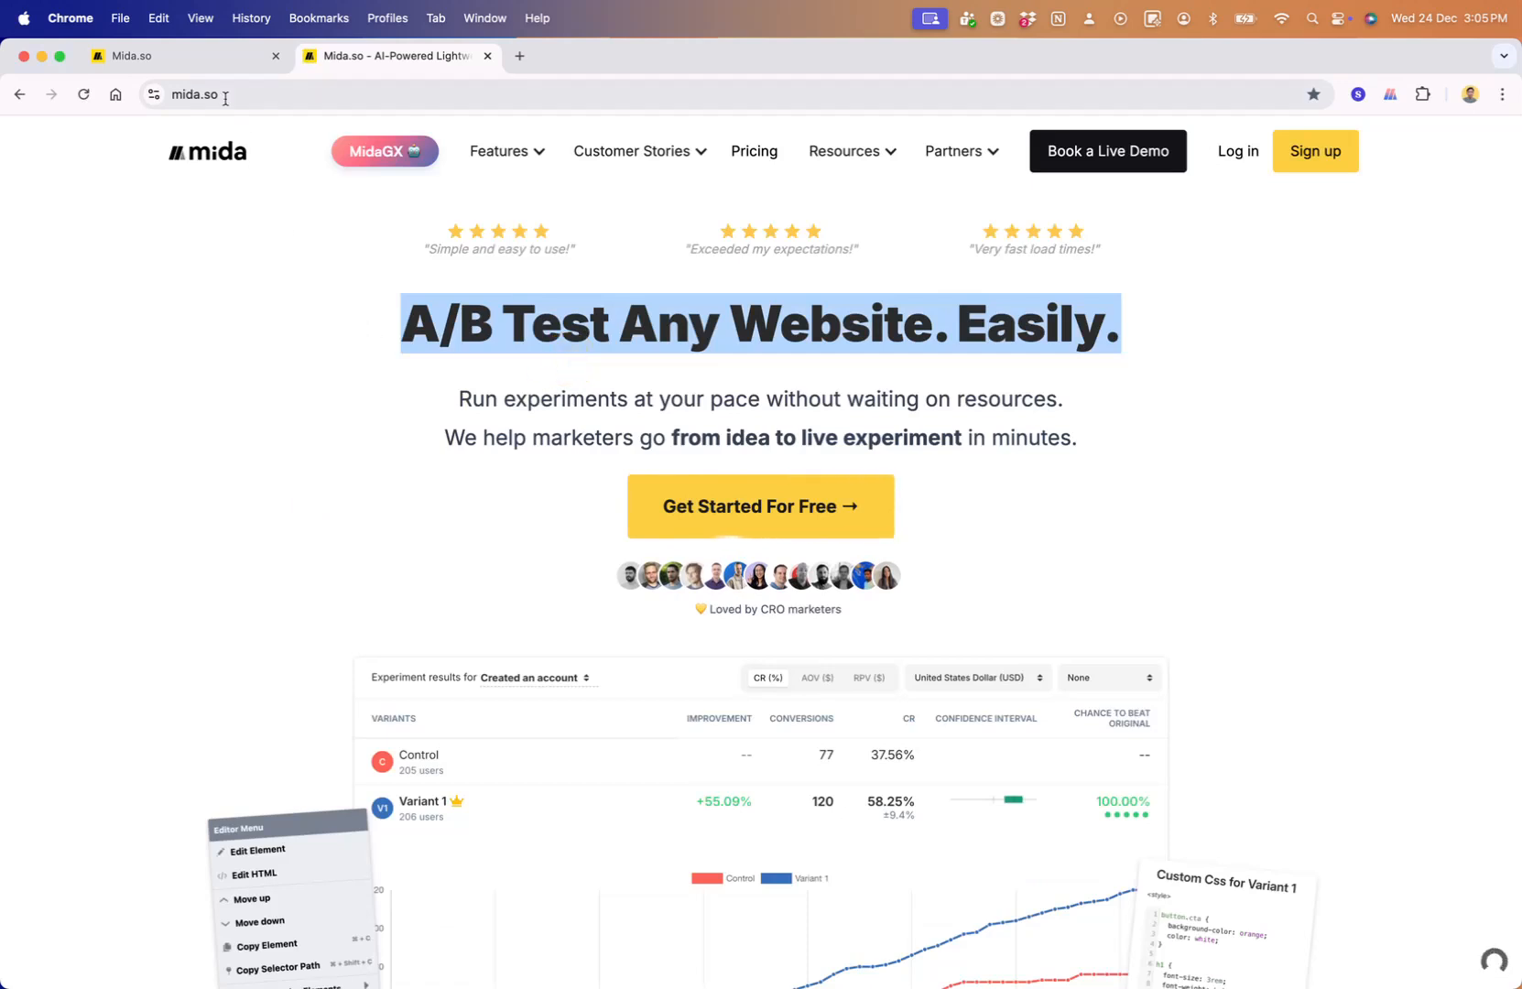
Review the live deployment's segment rule under Behavioral & Analytics Targeting
{"action": "left_click", "coordinate": [203, 58]}
{"action": "left_click", "coordinate": [657, 147]}
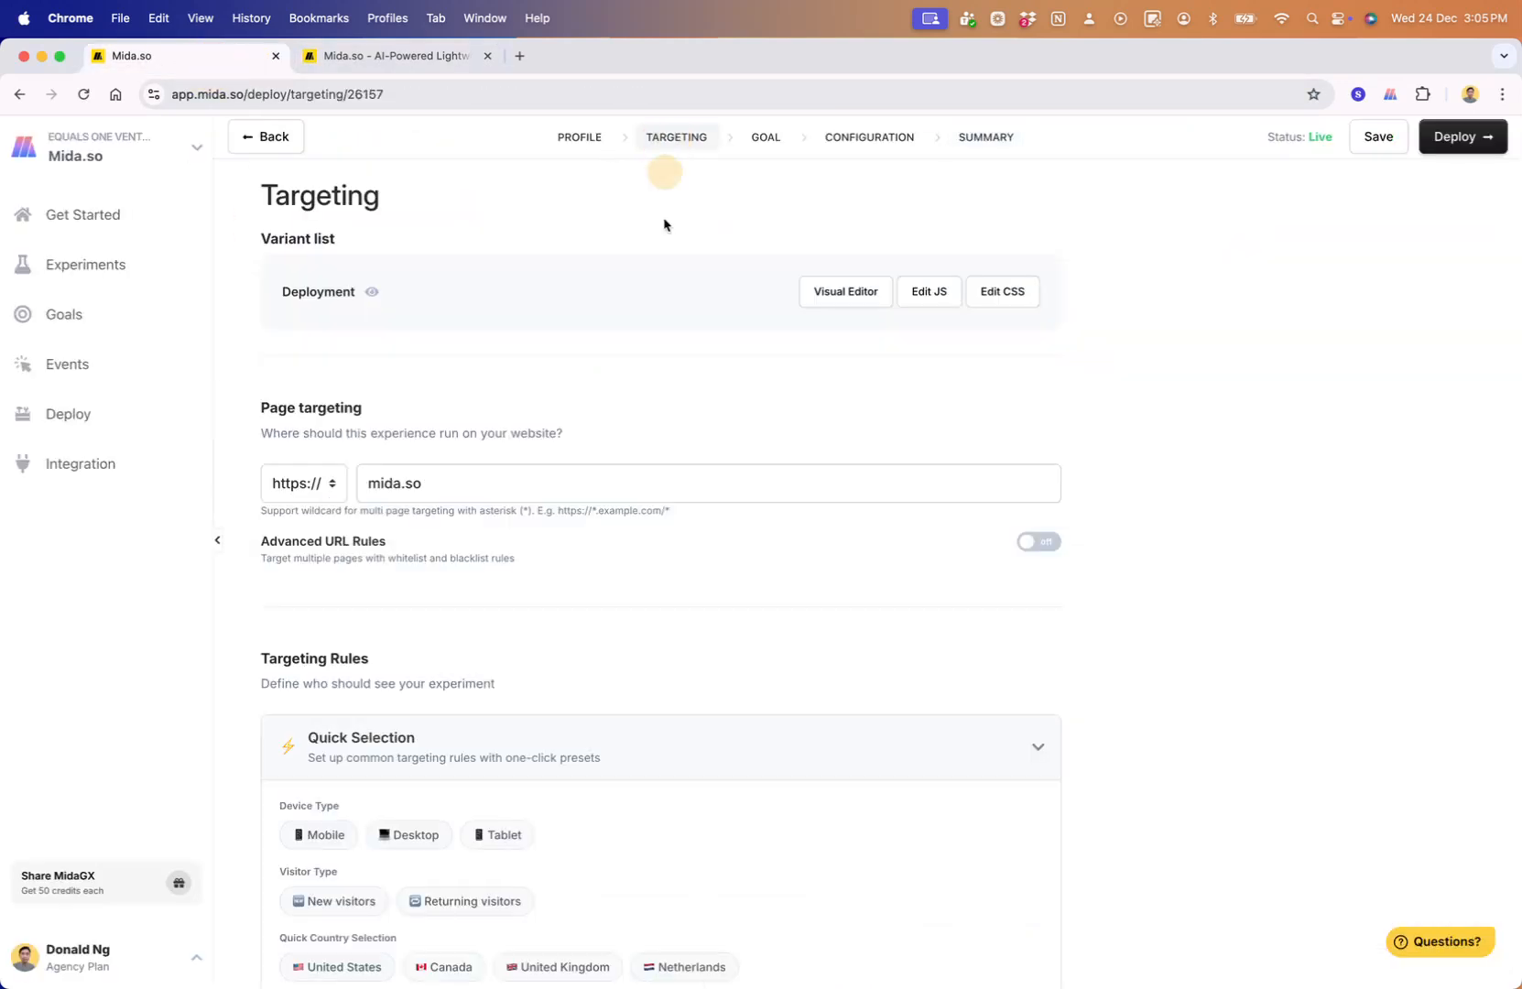
{"action": "scroll", "coordinate": [626, 534], "scroll_direction": "down", "scroll_amount": 10}
{"action": "left_click", "coordinate": [604, 567]}
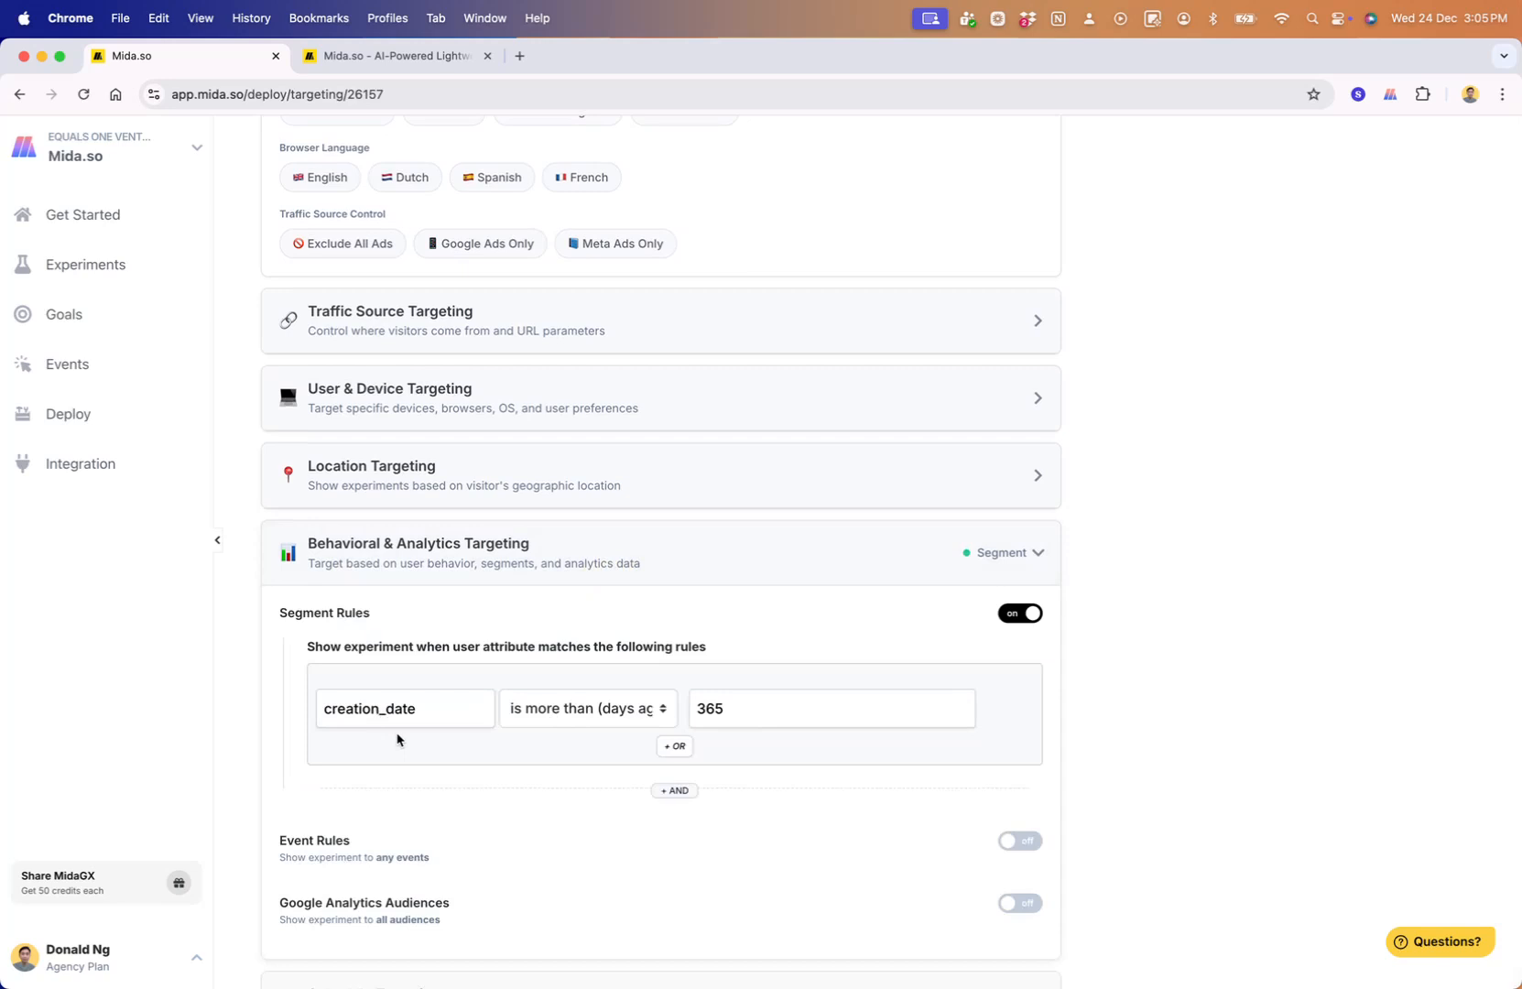
Return to the homepage, clear its DevTools console and paste the copied identify snippet there
{"action": "left_click", "coordinate": [398, 56]}
{"action": "right_click", "coordinate": [413, 540]}
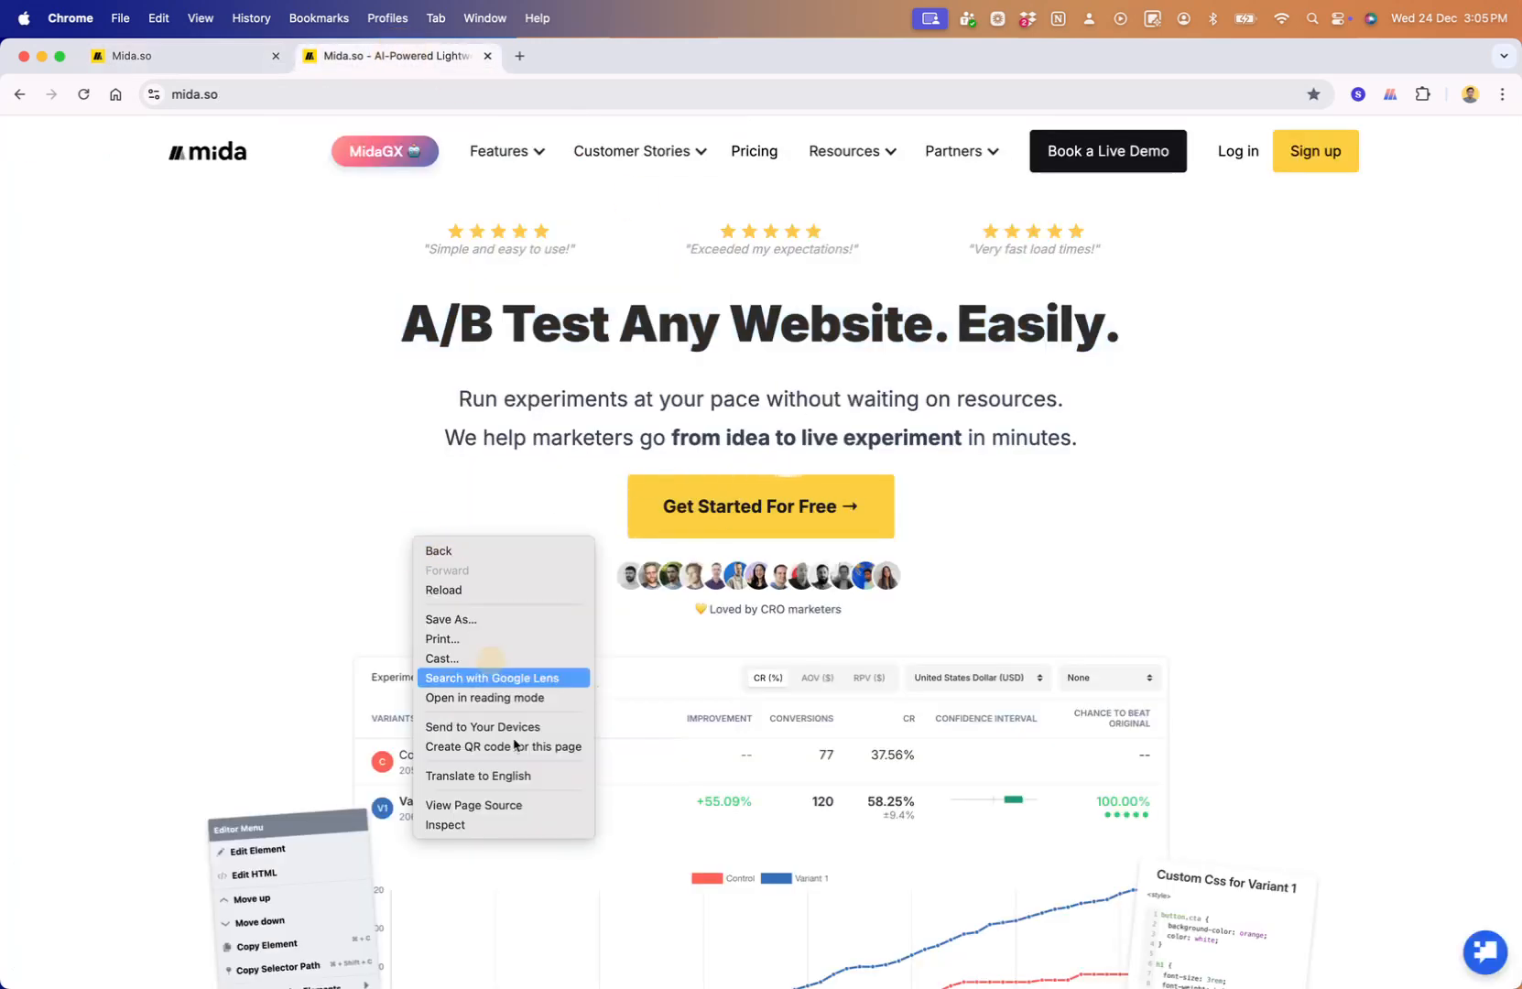
{"action": "left_click", "coordinate": [496, 824]}
{"action": "left_click", "coordinate": [549, 296]}
{"action": "key", "text": "super+k"}
{"action": "left_click", "coordinate": [568, 421]}
{"action": "key", "text": "super+v"}
Change the year in the snippet's creation_date, run the snippet and check the homepage headline again
{"action": "left_click", "coordinate": [567, 370]}
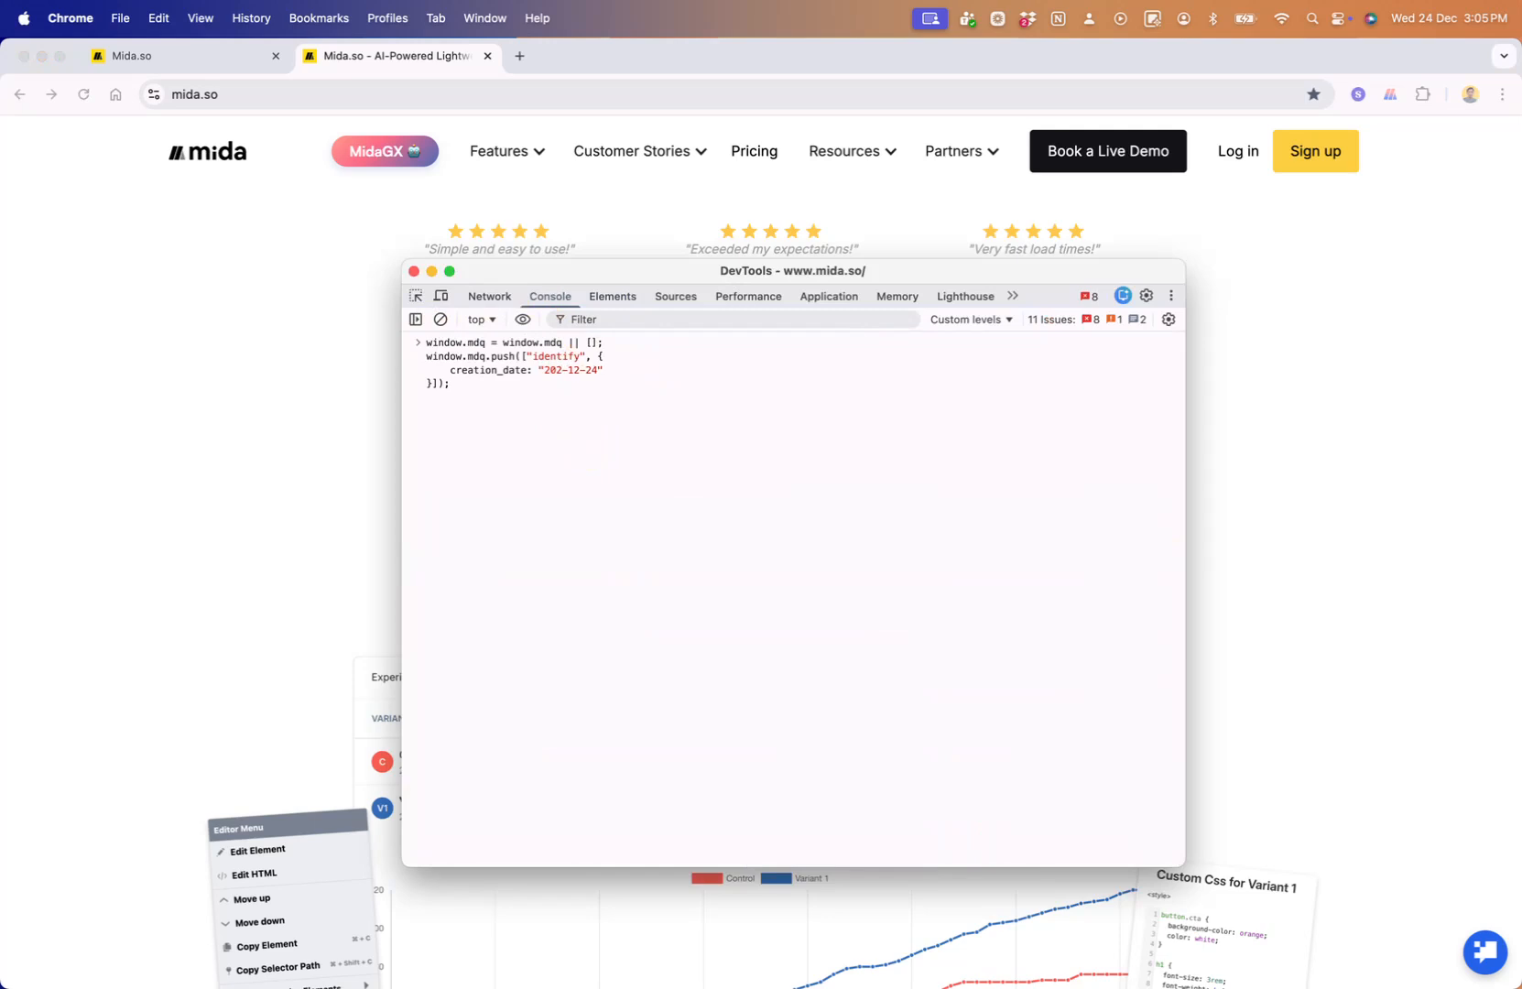
{"action": "left_click", "coordinate": [596, 412]}
{"action": "left_click", "coordinate": [610, 372]}
{"action": "key", "text": "Return"}
{"action": "left_click", "coordinate": [328, 470]}
{"action": "left_click", "coordinate": [557, 355]}
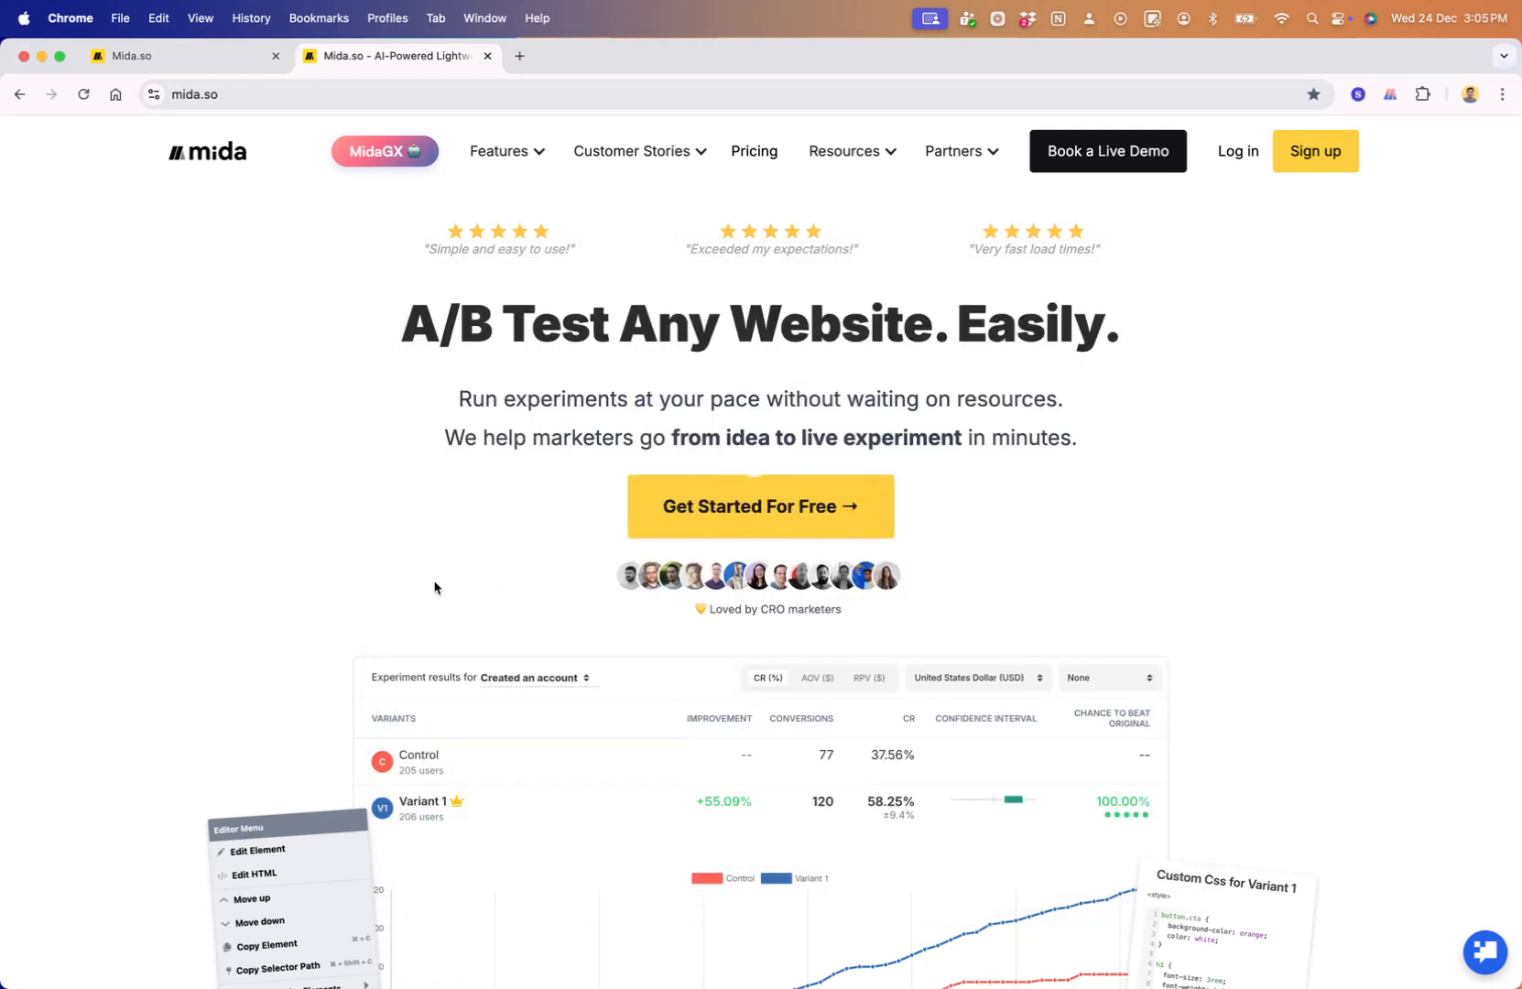
Change the deployment's creation_date segment rule to is less than (days ago) with the value 7 and save the targeting
{"action": "triple_click", "coordinate": [548, 322]}
{"action": "left_click", "coordinate": [435, 537]}
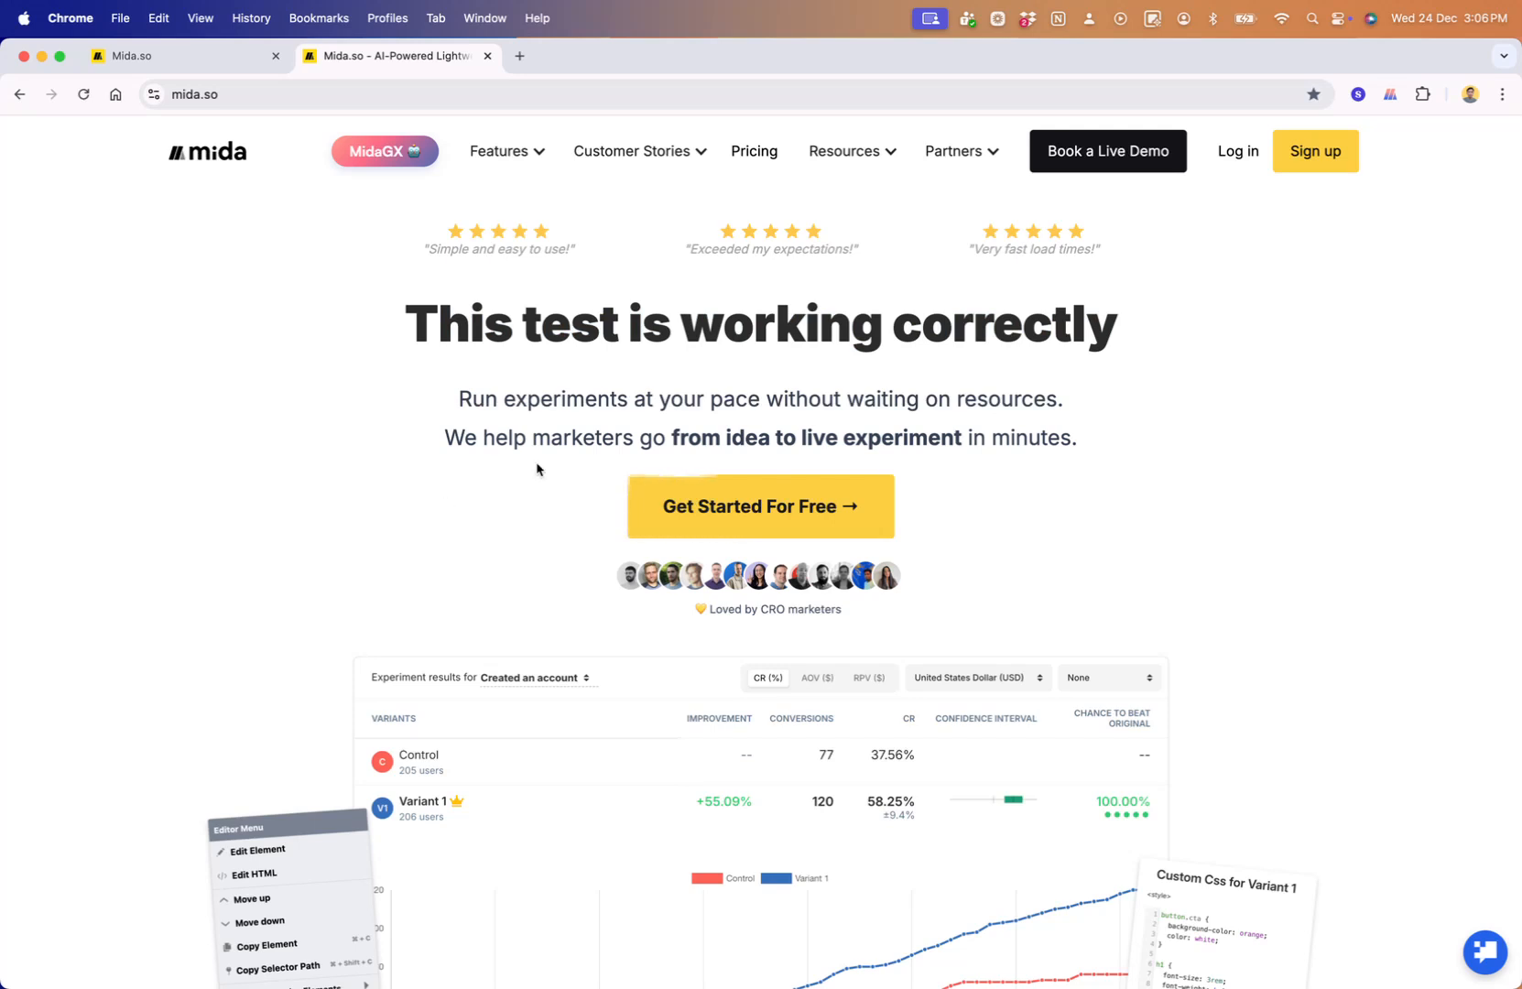
{"action": "key", "text": "ctrl+shift+Tab"}
{"action": "left_click", "coordinate": [601, 707]}
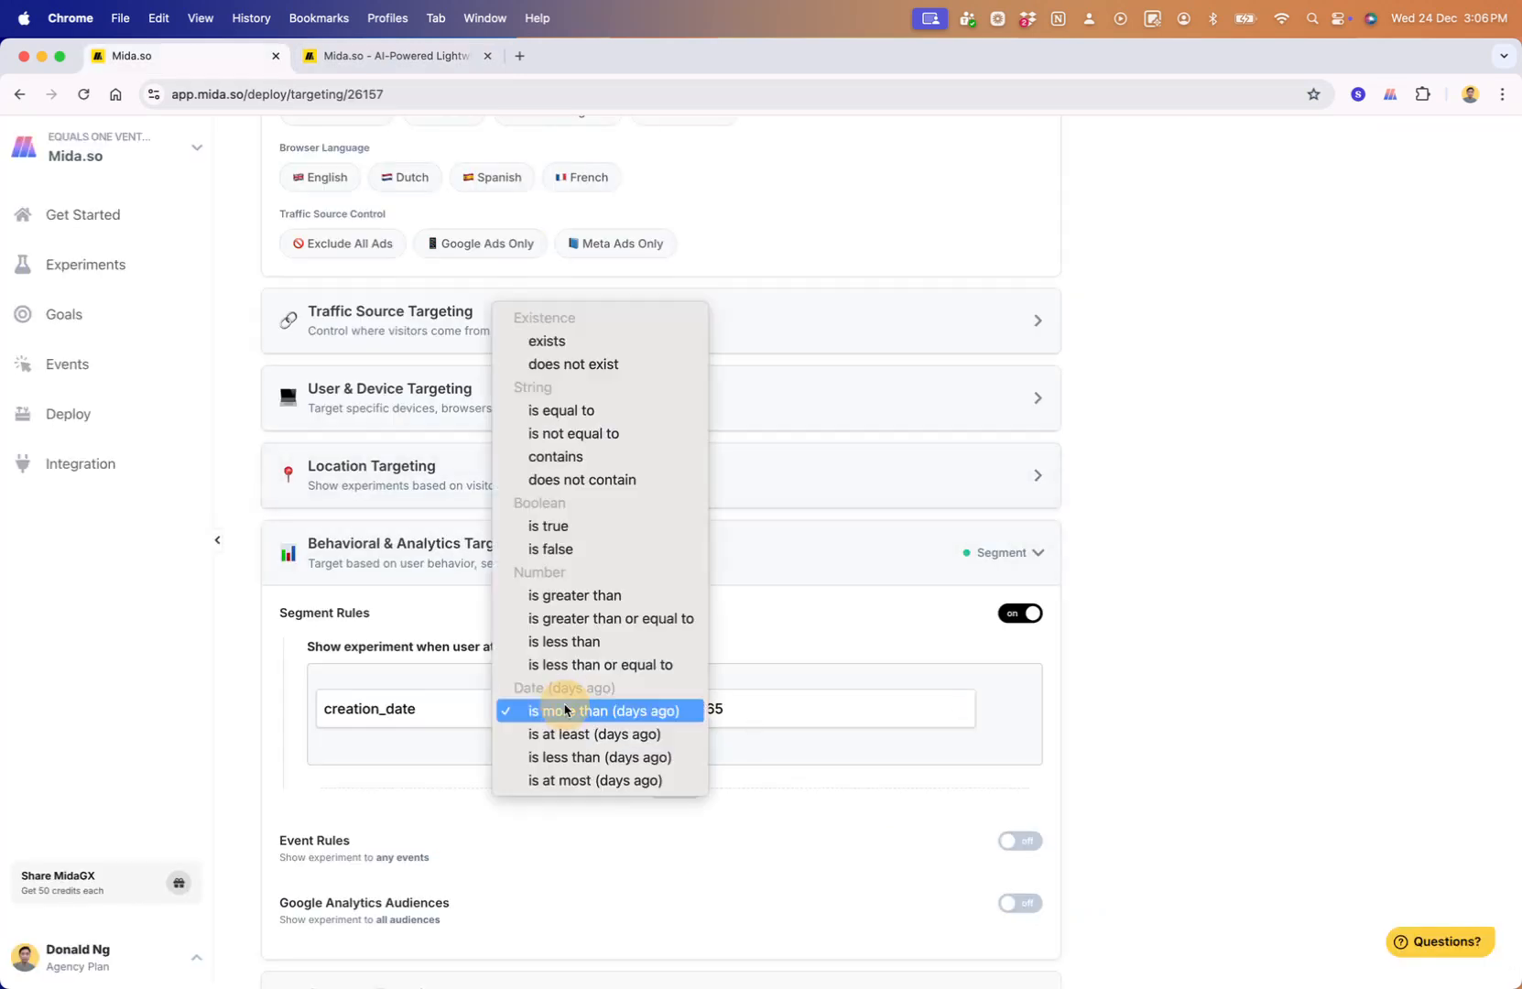
{"action": "left_click", "coordinate": [582, 759]}
{"action": "left_click_drag", "start_coordinate": [755, 707], "coordinate": [632, 715]}
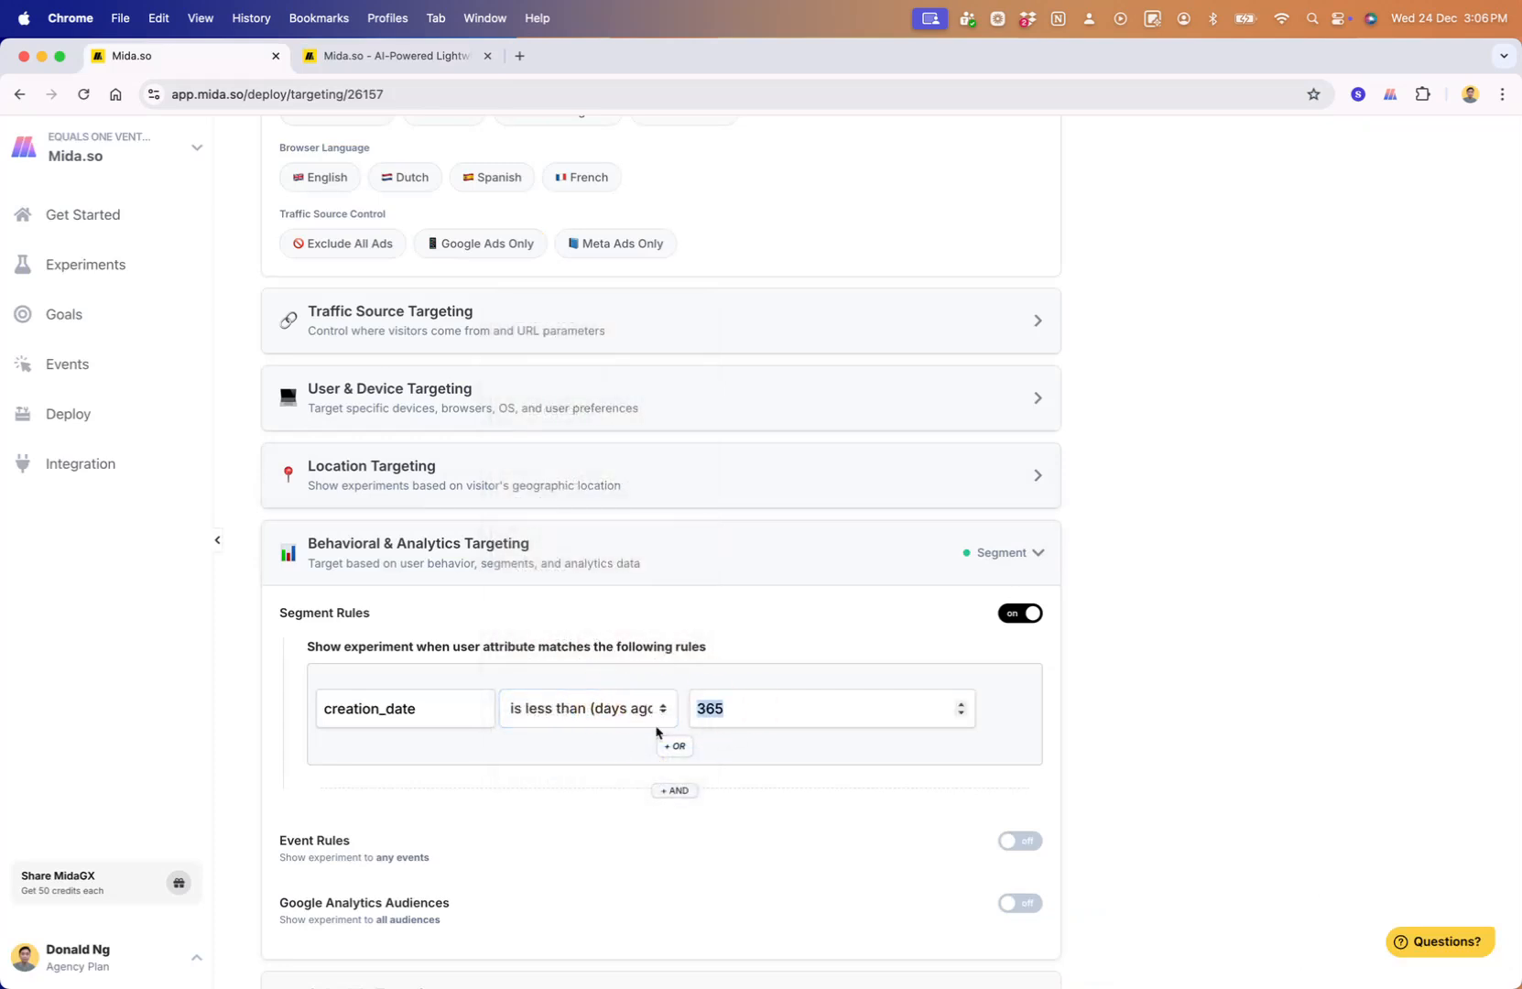
{"action": "type", "text": "7"}
{"action": "scroll", "coordinate": [1145, 458], "scroll_direction": "up", "scroll_amount": 15}
{"action": "left_click", "coordinate": [1373, 146]}
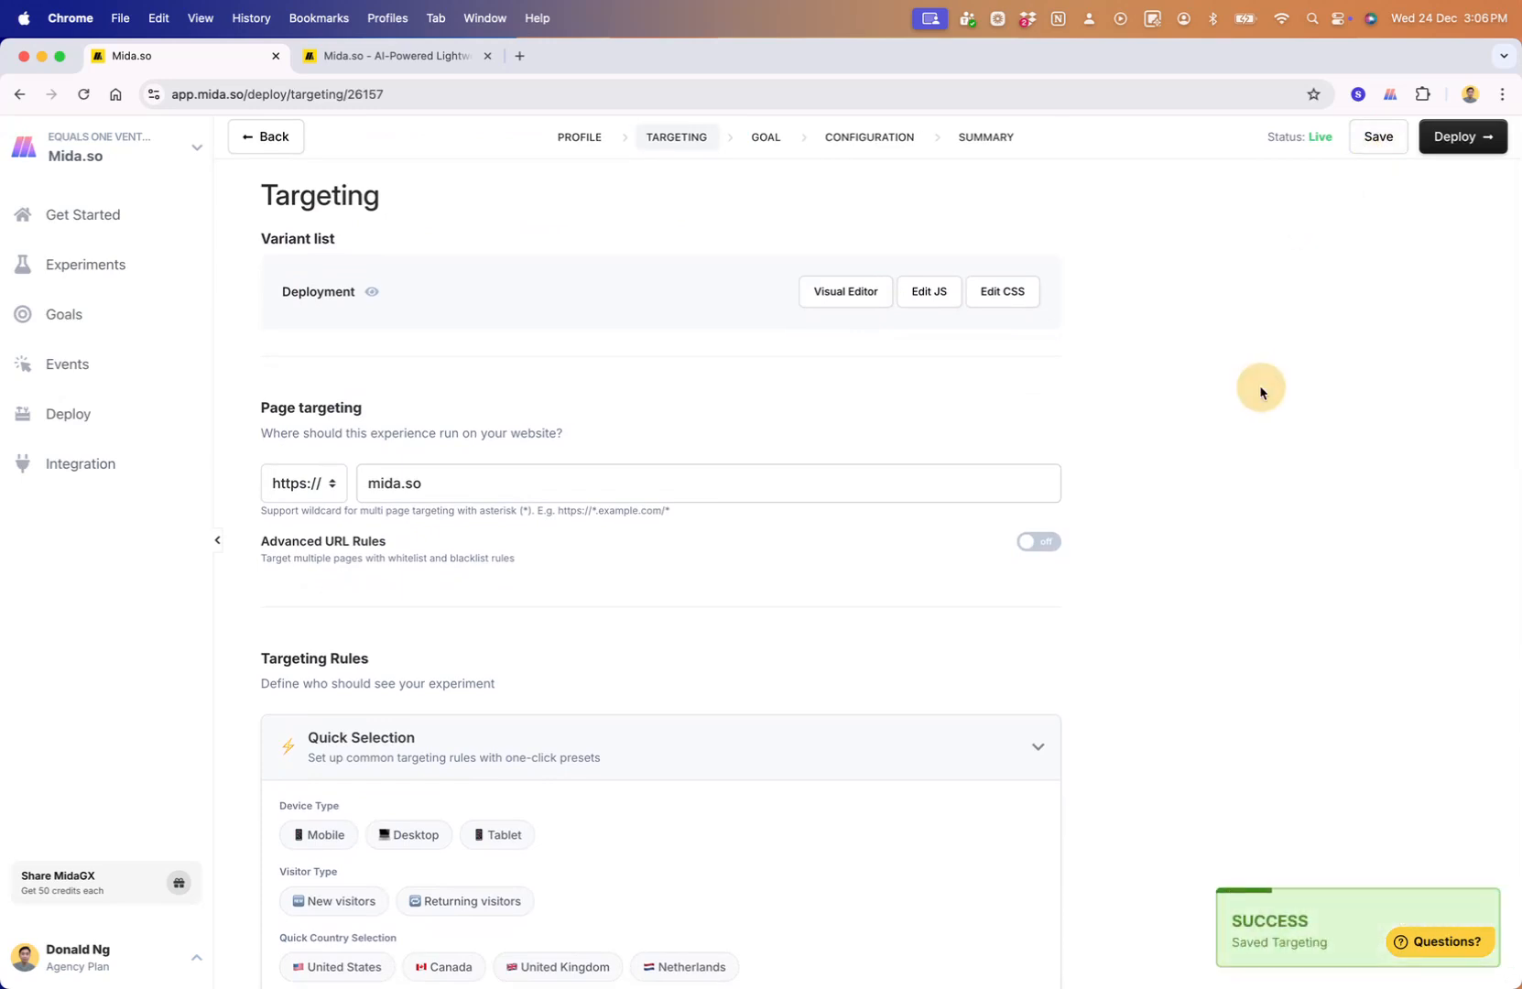
Return to the Mida.so homepage, reload it and check the headline under the saved rule
{"action": "key", "text": "ctrl+Tab"}
{"action": "key", "text": "super+r"}
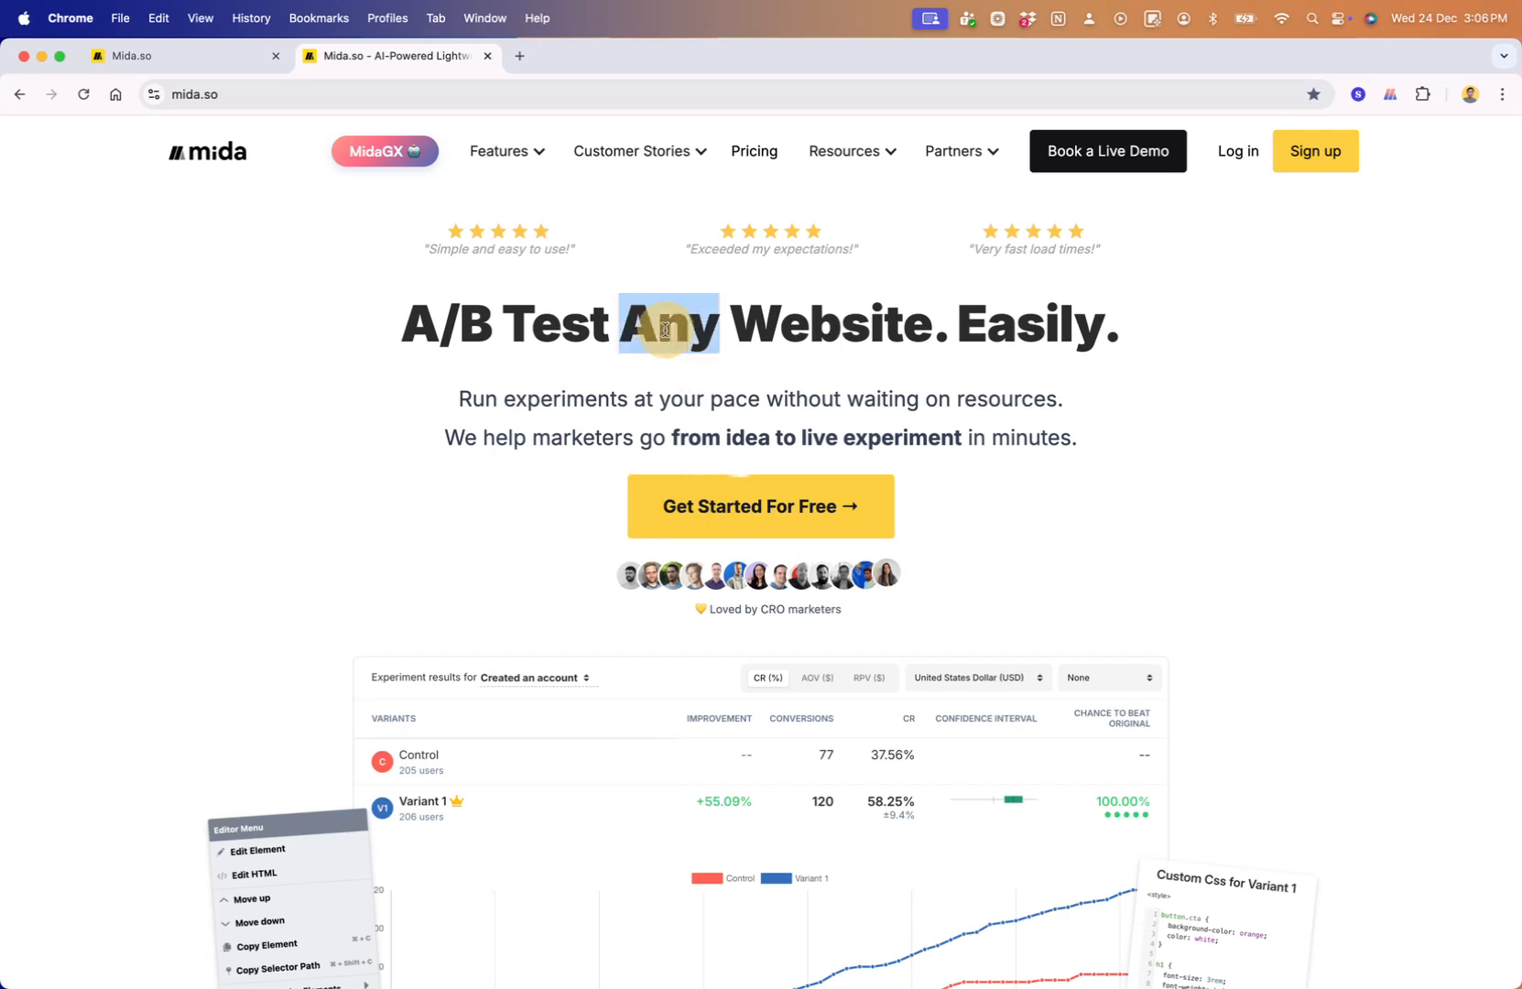
{"action": "triple_click", "coordinate": [666, 329]}
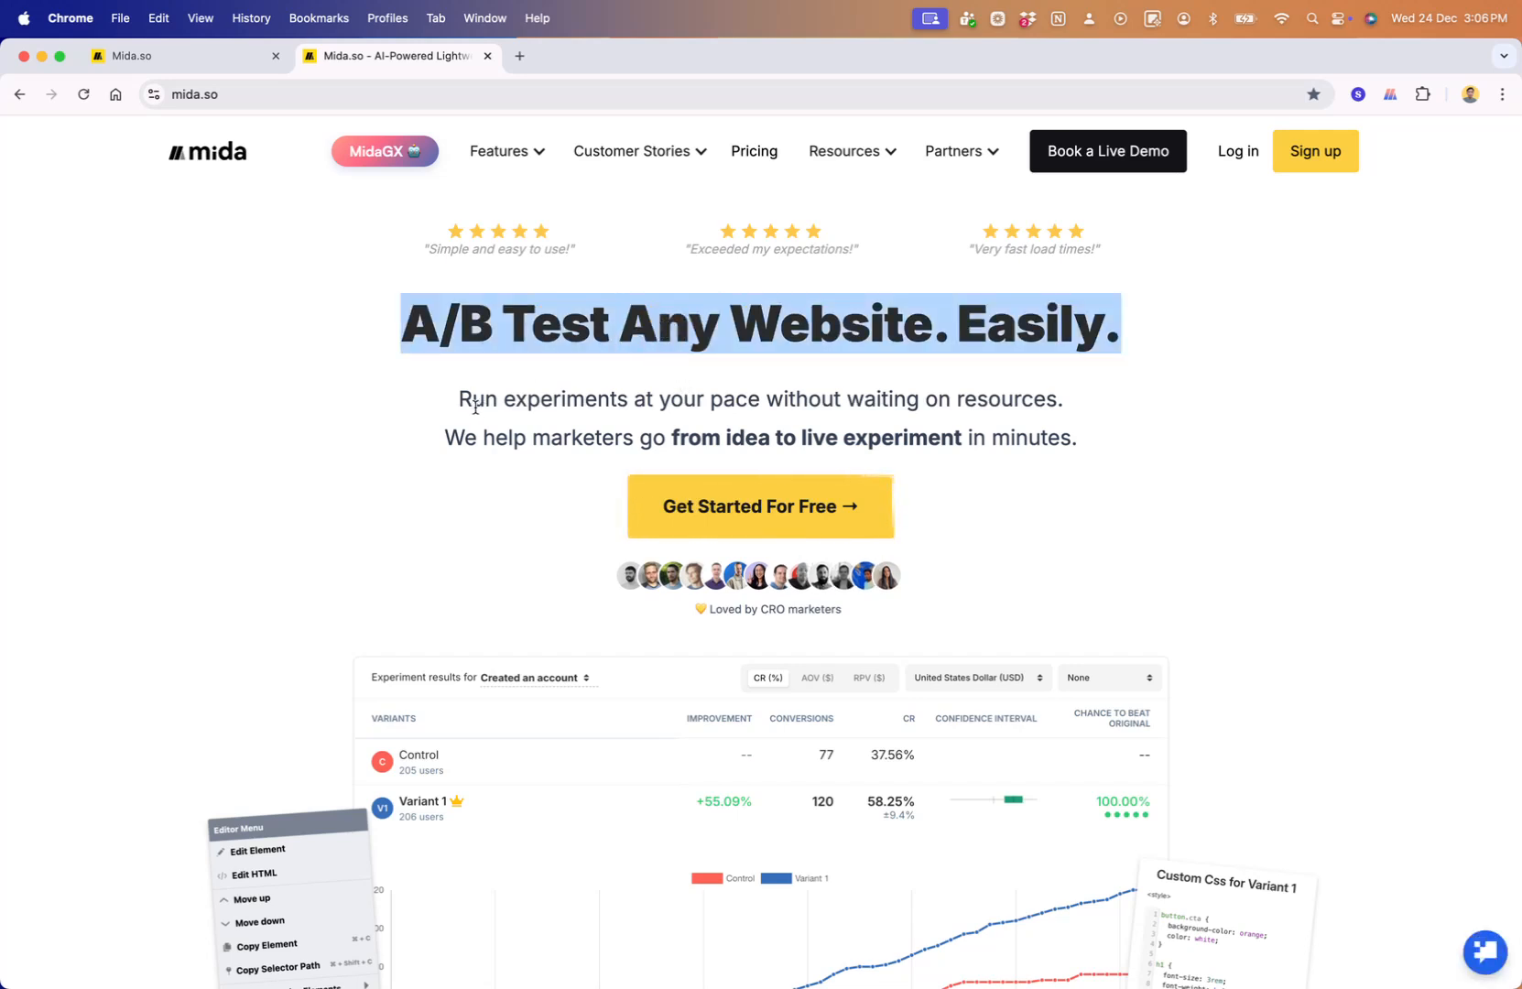
{"action": "left_click", "coordinate": [327, 480]}
Run the identify snippet with creation_date 2025-12-24 in the homepage's DevTools console
{"action": "right_click", "coordinate": [332, 444]}
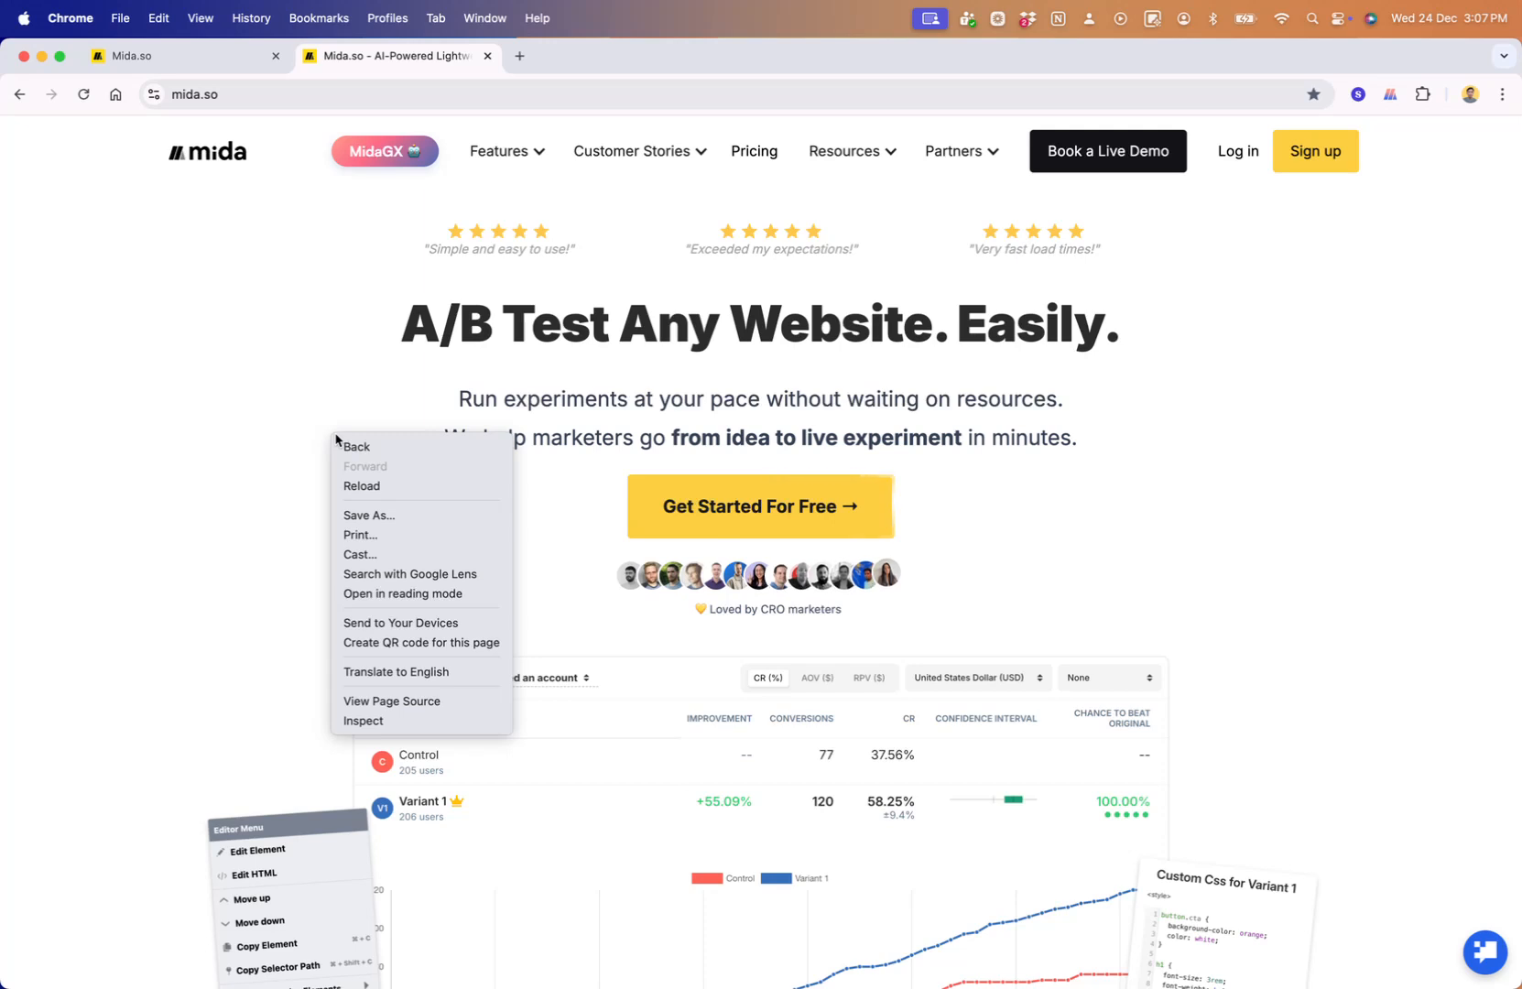
{"action": "left_click", "coordinate": [460, 723]}
{"action": "left_click", "coordinate": [578, 456]}
{"action": "key", "text": "super+v"}
{"action": "key", "text": "Return"}
{"action": "left_click_drag", "start_coordinate": [545, 364], "coordinate": [593, 366]}
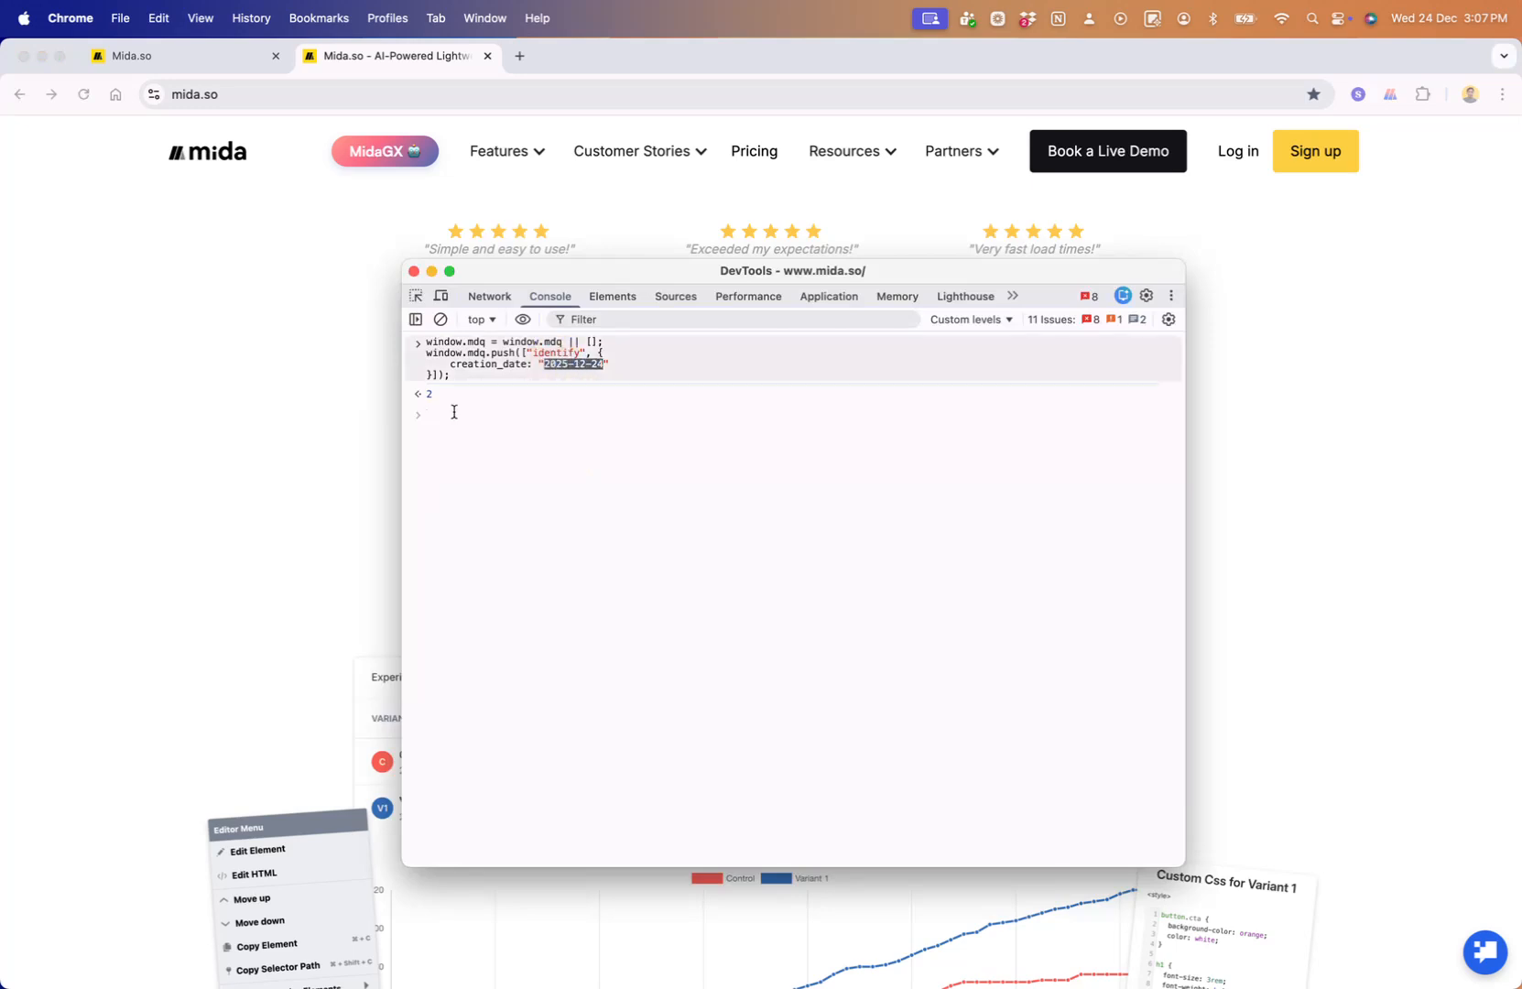
{"action": "left_click", "coordinate": [240, 508]}
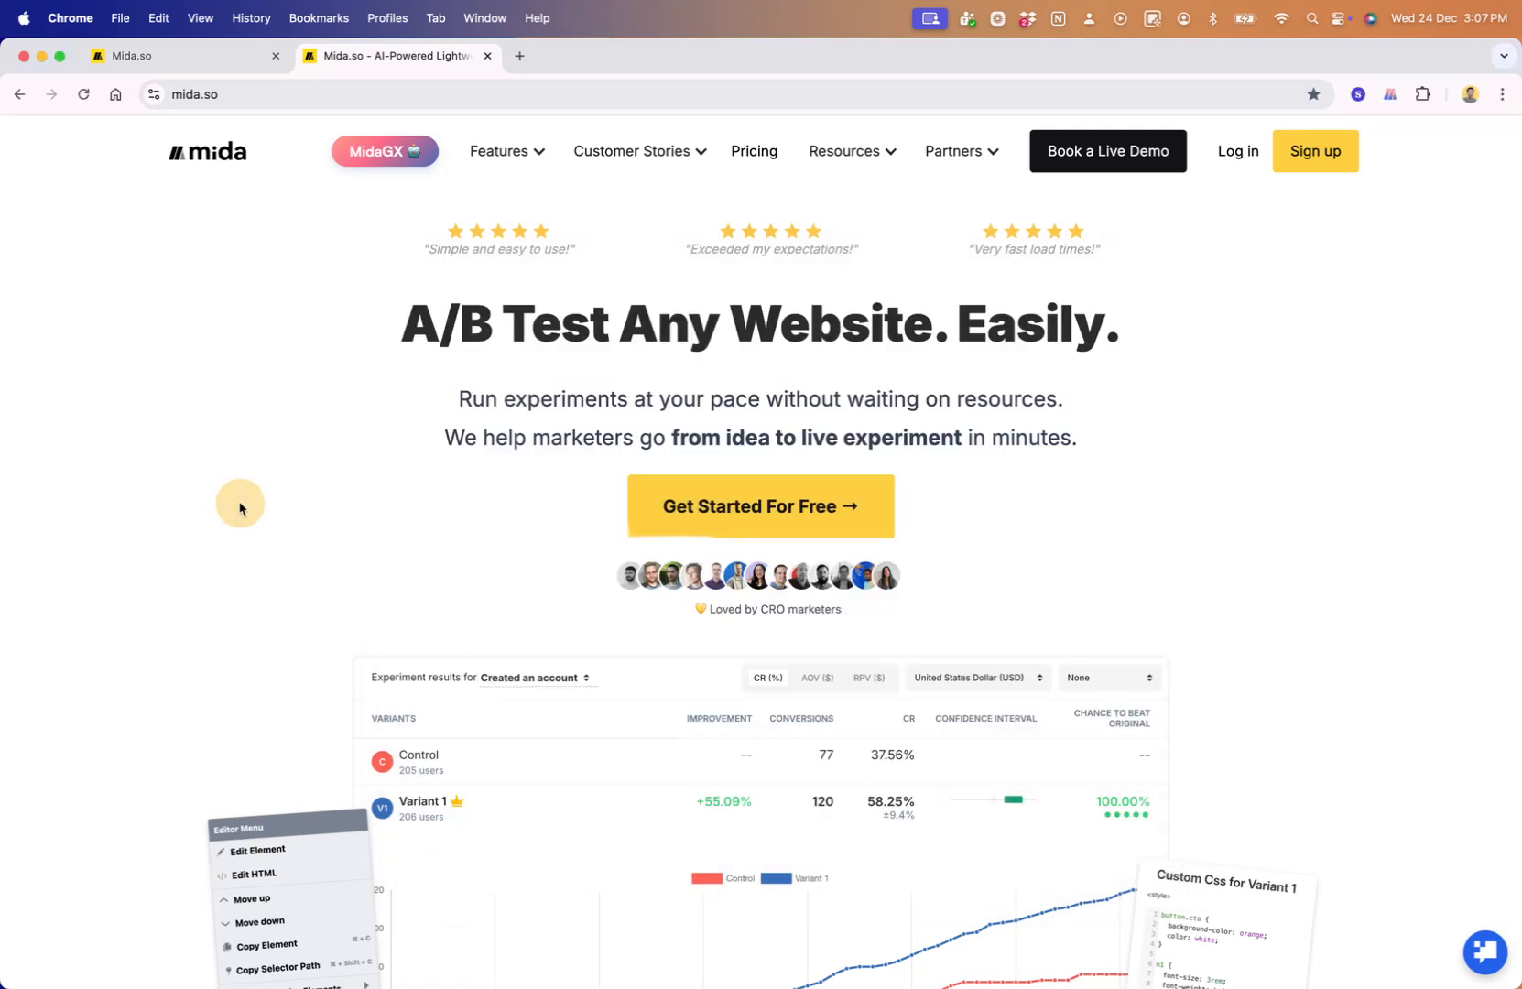
Reload the homepage and check the headline for the visitor identified with the 2025-12-24 creation date
{"action": "left_click", "coordinate": [254, 496]}
{"action": "key", "text": "super+r"}
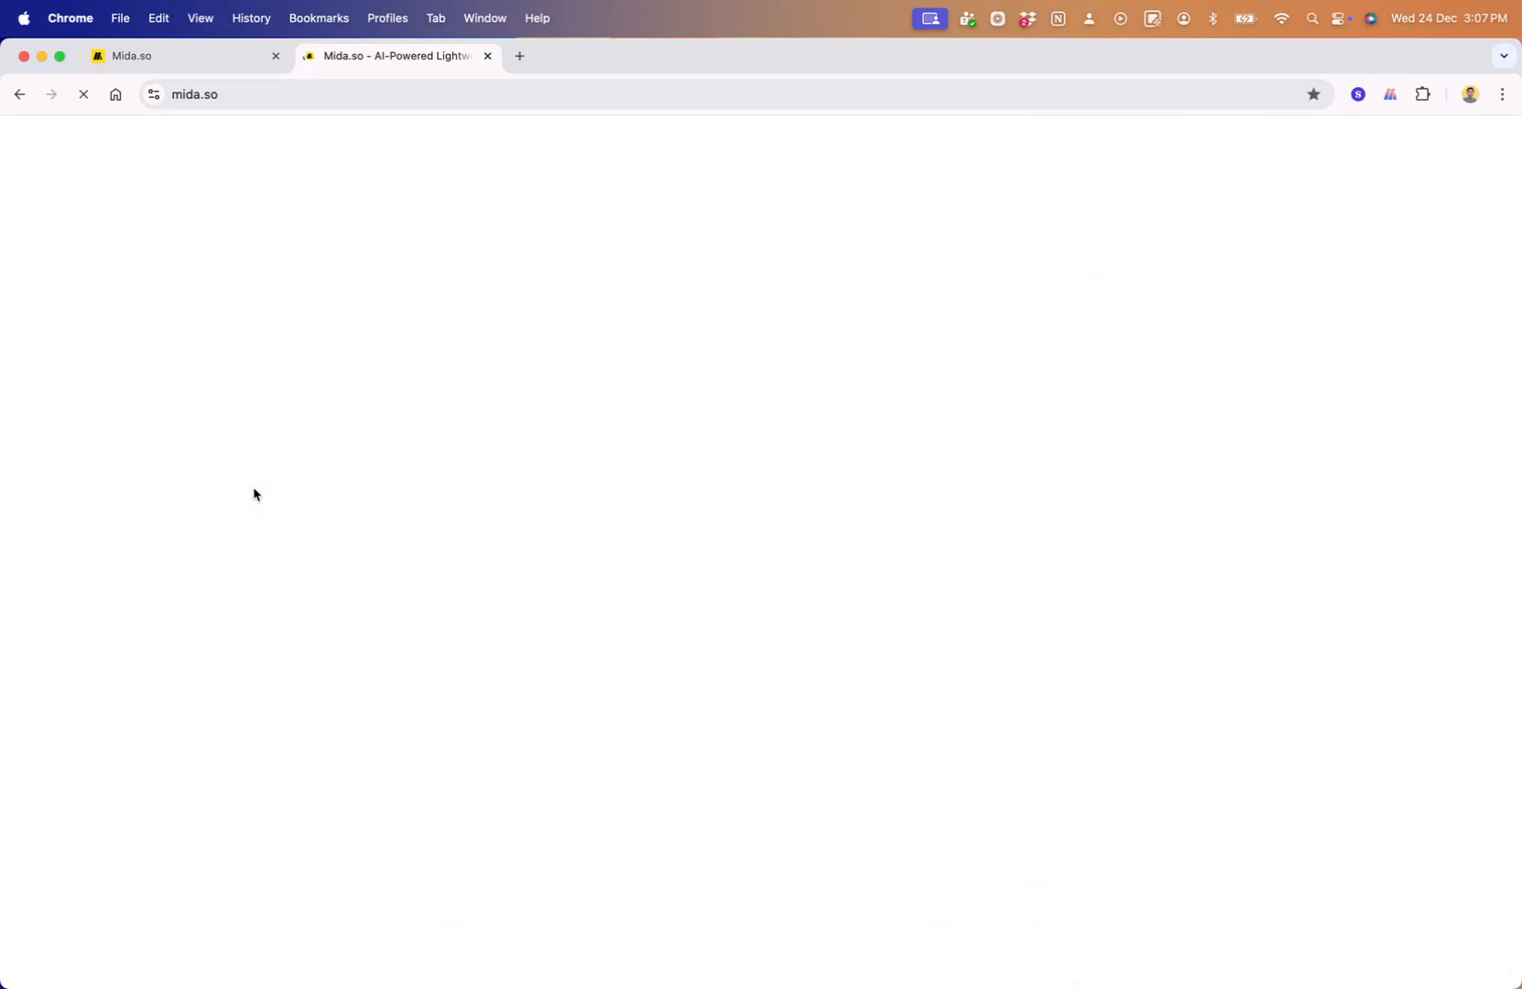
{"action": "triple_click", "coordinate": [509, 322]}
{"action": "left_click", "coordinate": [382, 411]}
Return to the deployment's targeting settings and replace the segment rule's attribute with test_name
{"action": "key", "text": "super+alt+Left"}
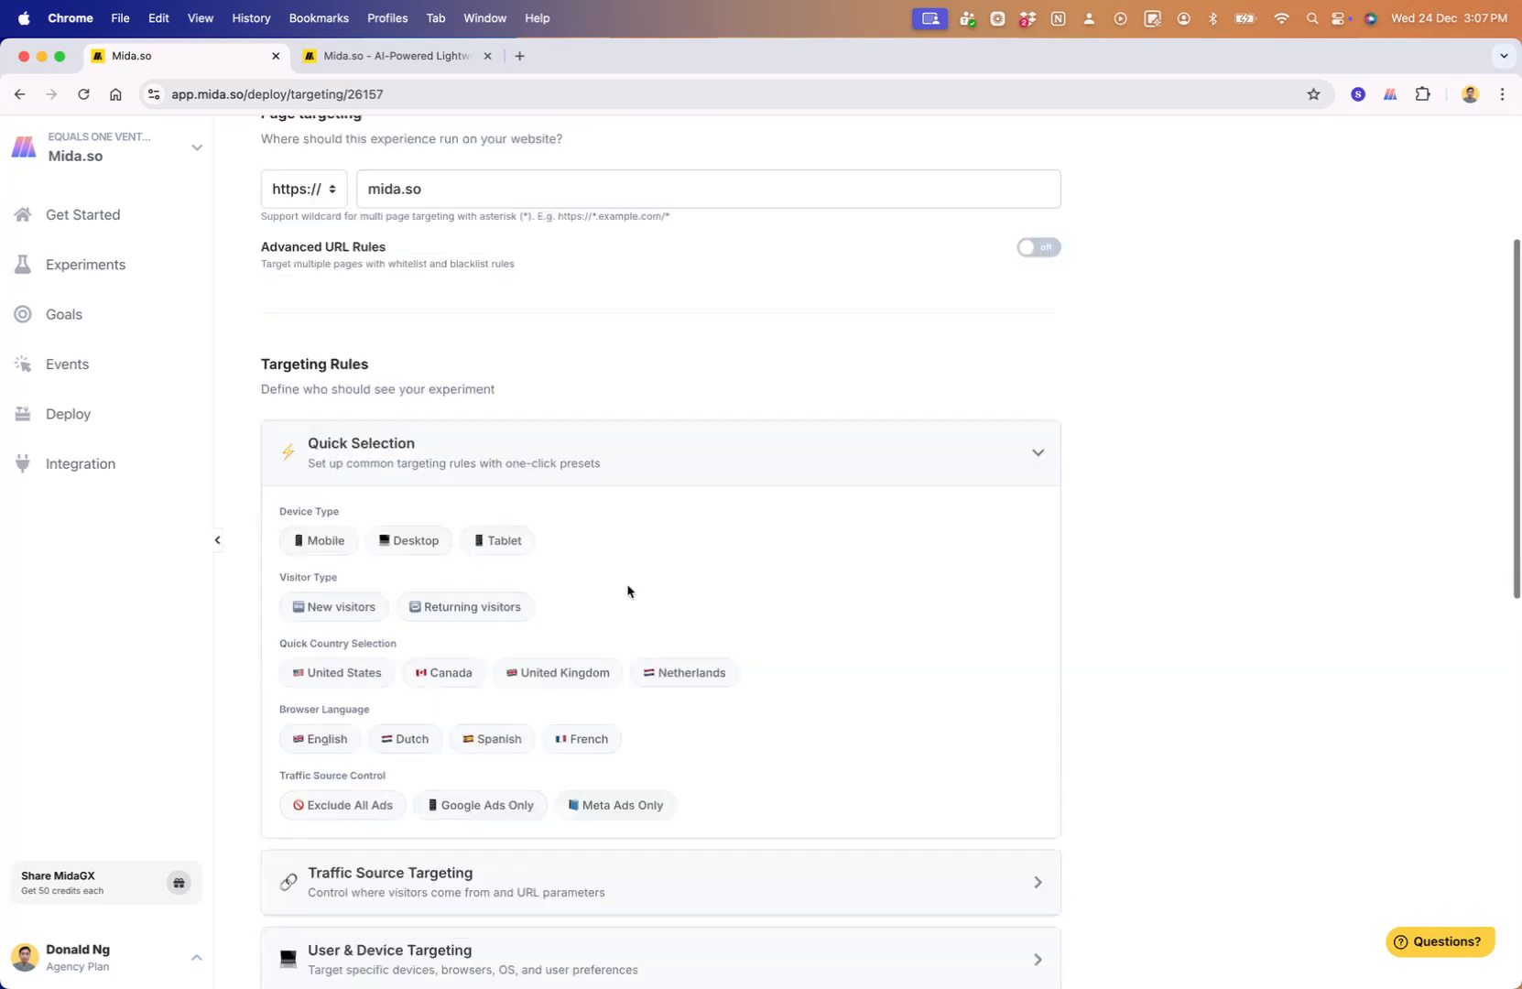
{"action": "scroll", "coordinate": [627, 591], "scroll_direction": "down", "scroll_amount": 10}
{"action": "left_click", "coordinate": [443, 335]}
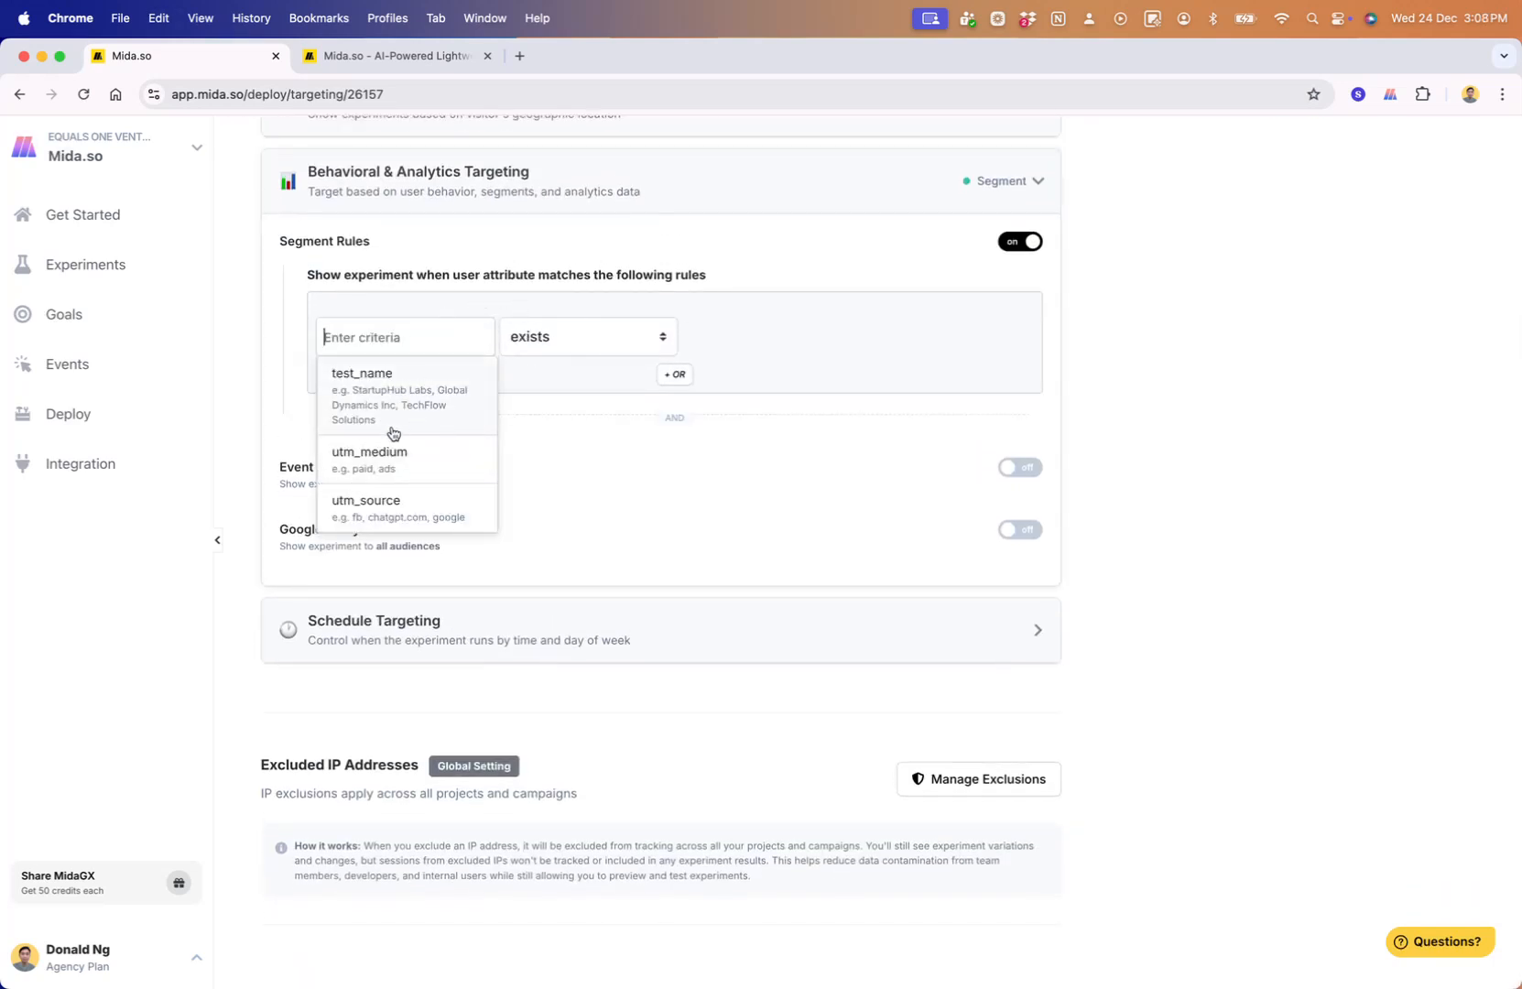
{"action": "scroll", "coordinate": [374, 408], "scroll_direction": "down", "scroll_amount": 6}
{"action": "scroll", "coordinate": [408, 473], "scroll_direction": "up", "scroll_amount": 6}
{"action": "left_click", "coordinate": [385, 408]}
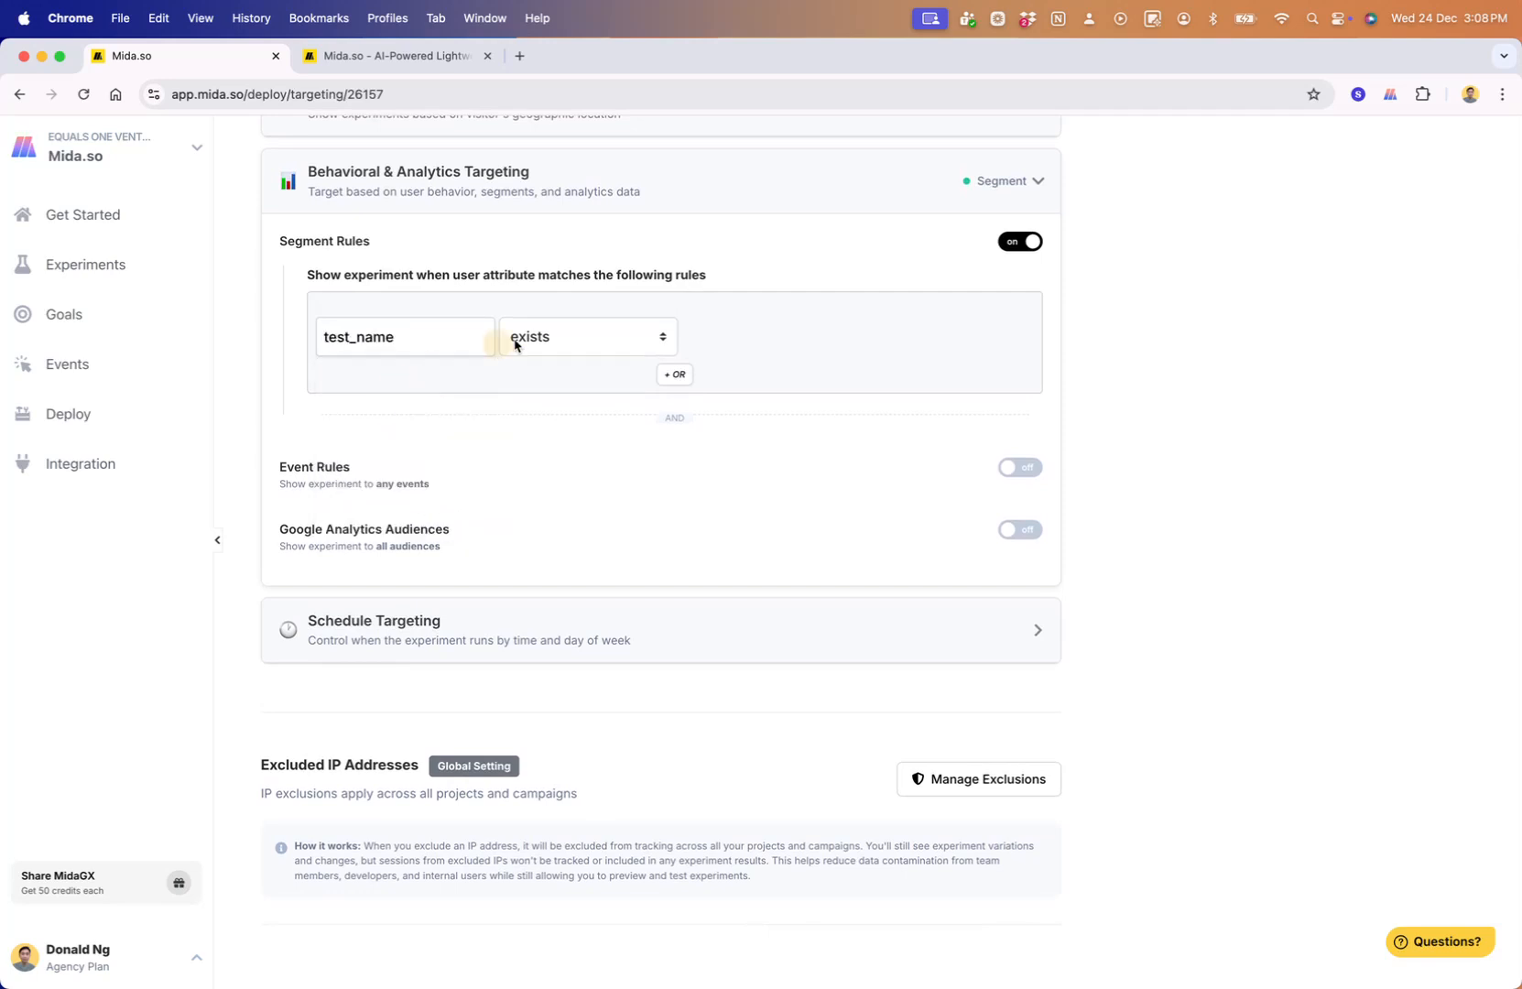
Set the test_name rule's condition to is greater than and examine the hint about the attribute's type and sample values
{"action": "left_click", "coordinate": [584, 332]}
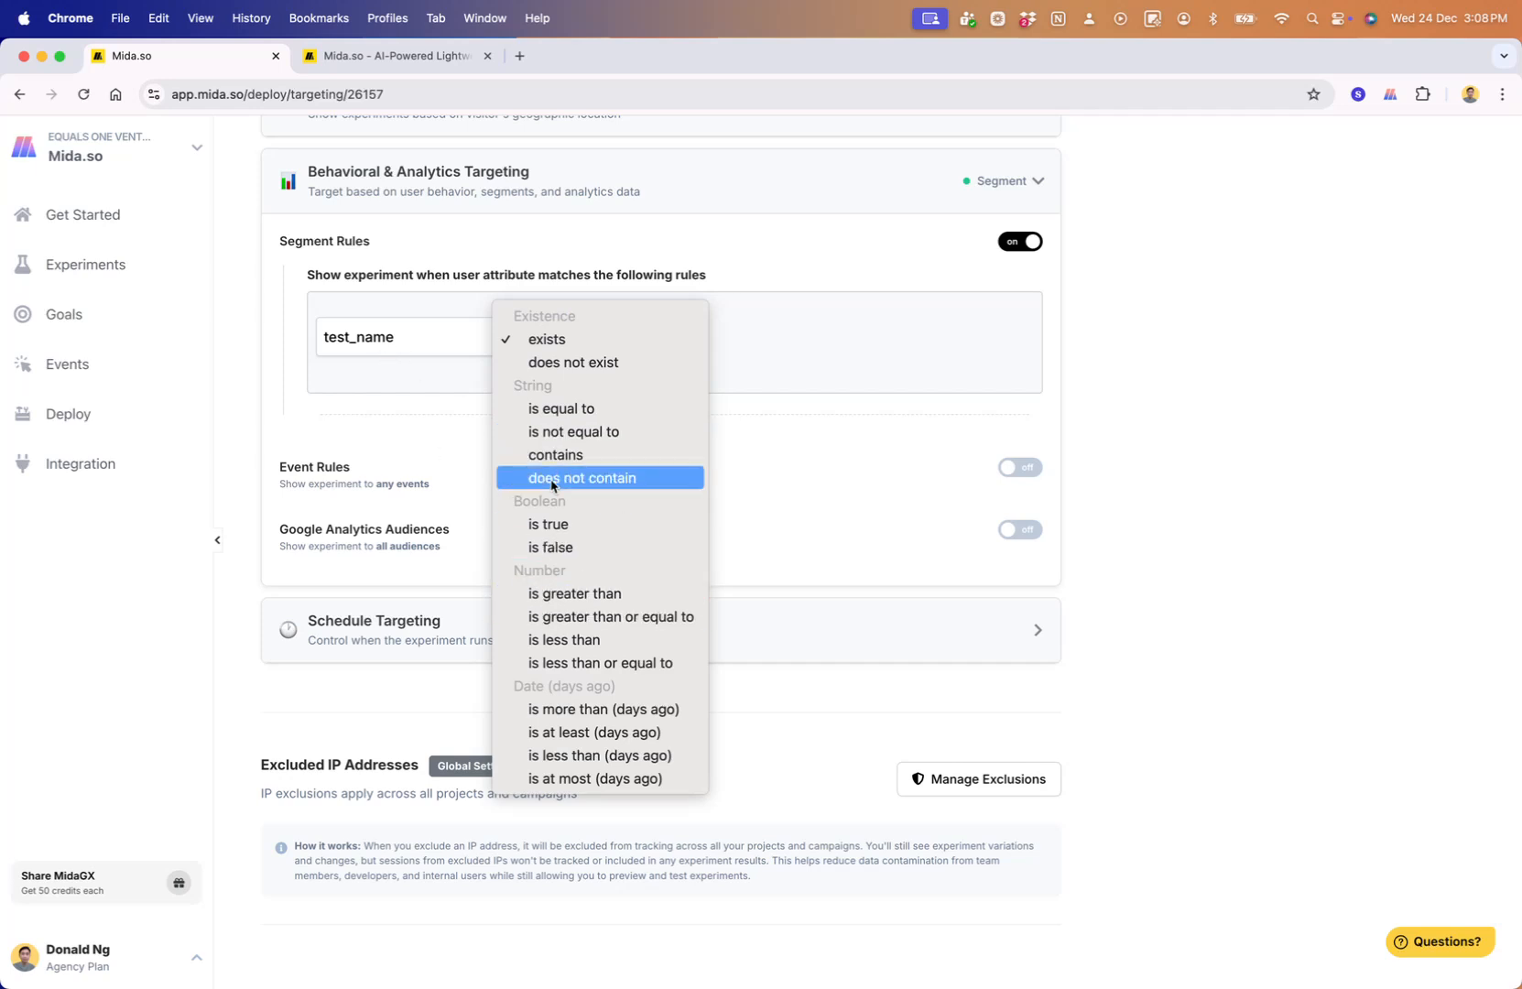
{"action": "left_click", "coordinate": [564, 594]}
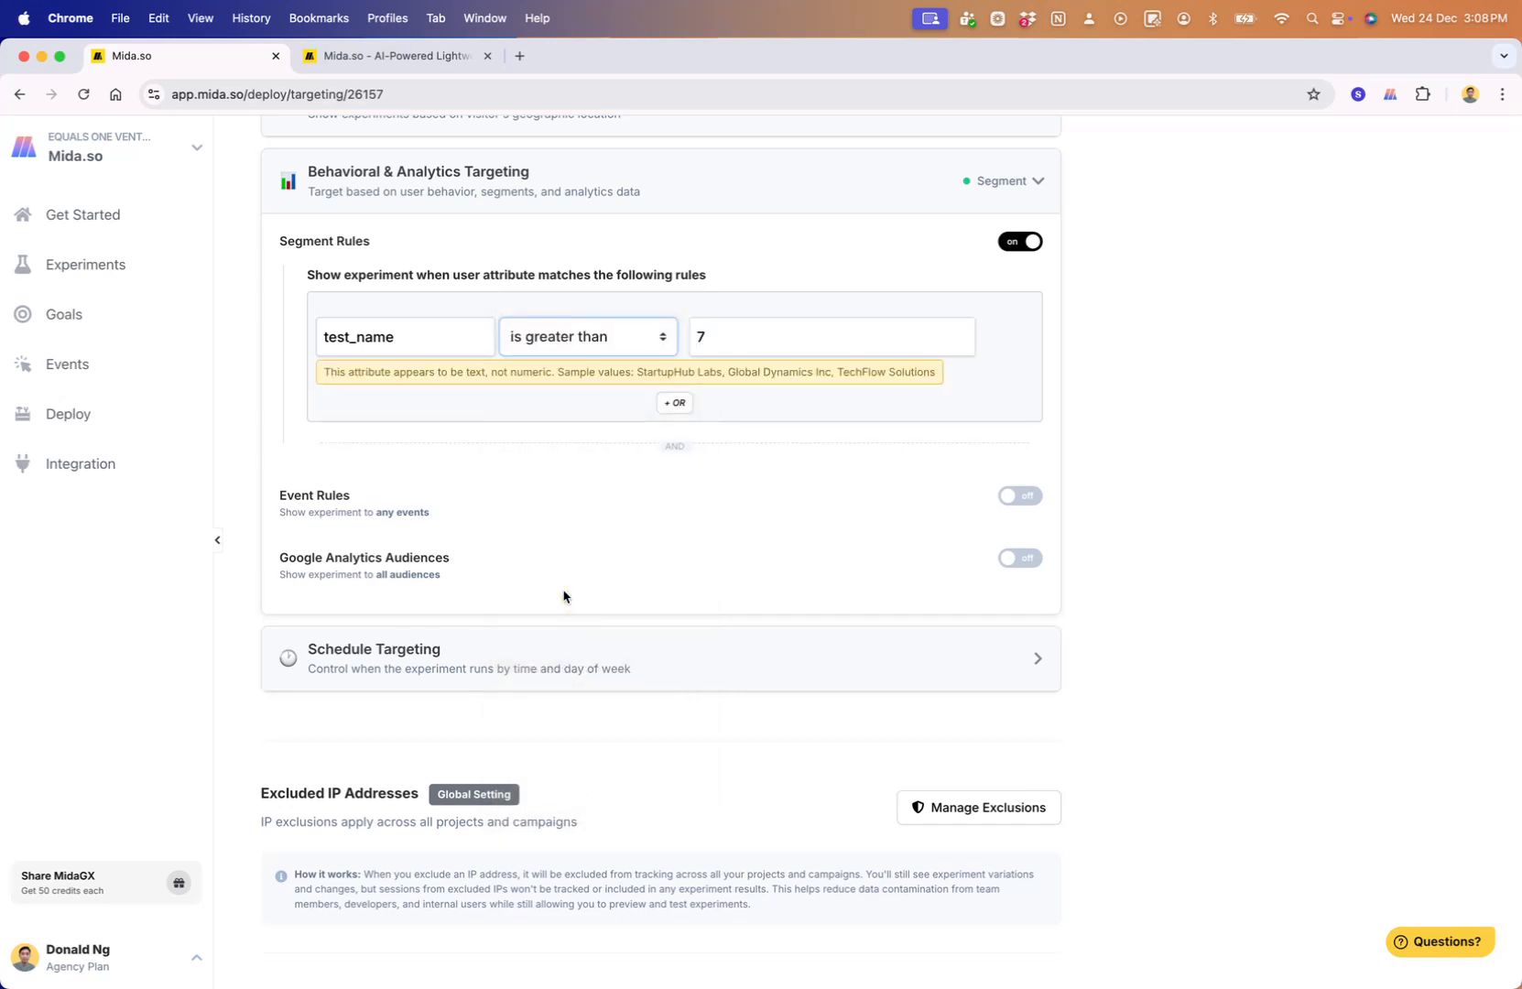
{"action": "left_click", "coordinate": [677, 334]}
{"action": "left_click_drag", "start_coordinate": [677, 335], "coordinate": [616, 333]}
{"action": "left_click", "coordinate": [523, 399]}
{"action": "left_click_drag", "start_coordinate": [337, 374], "coordinate": [375, 413]}
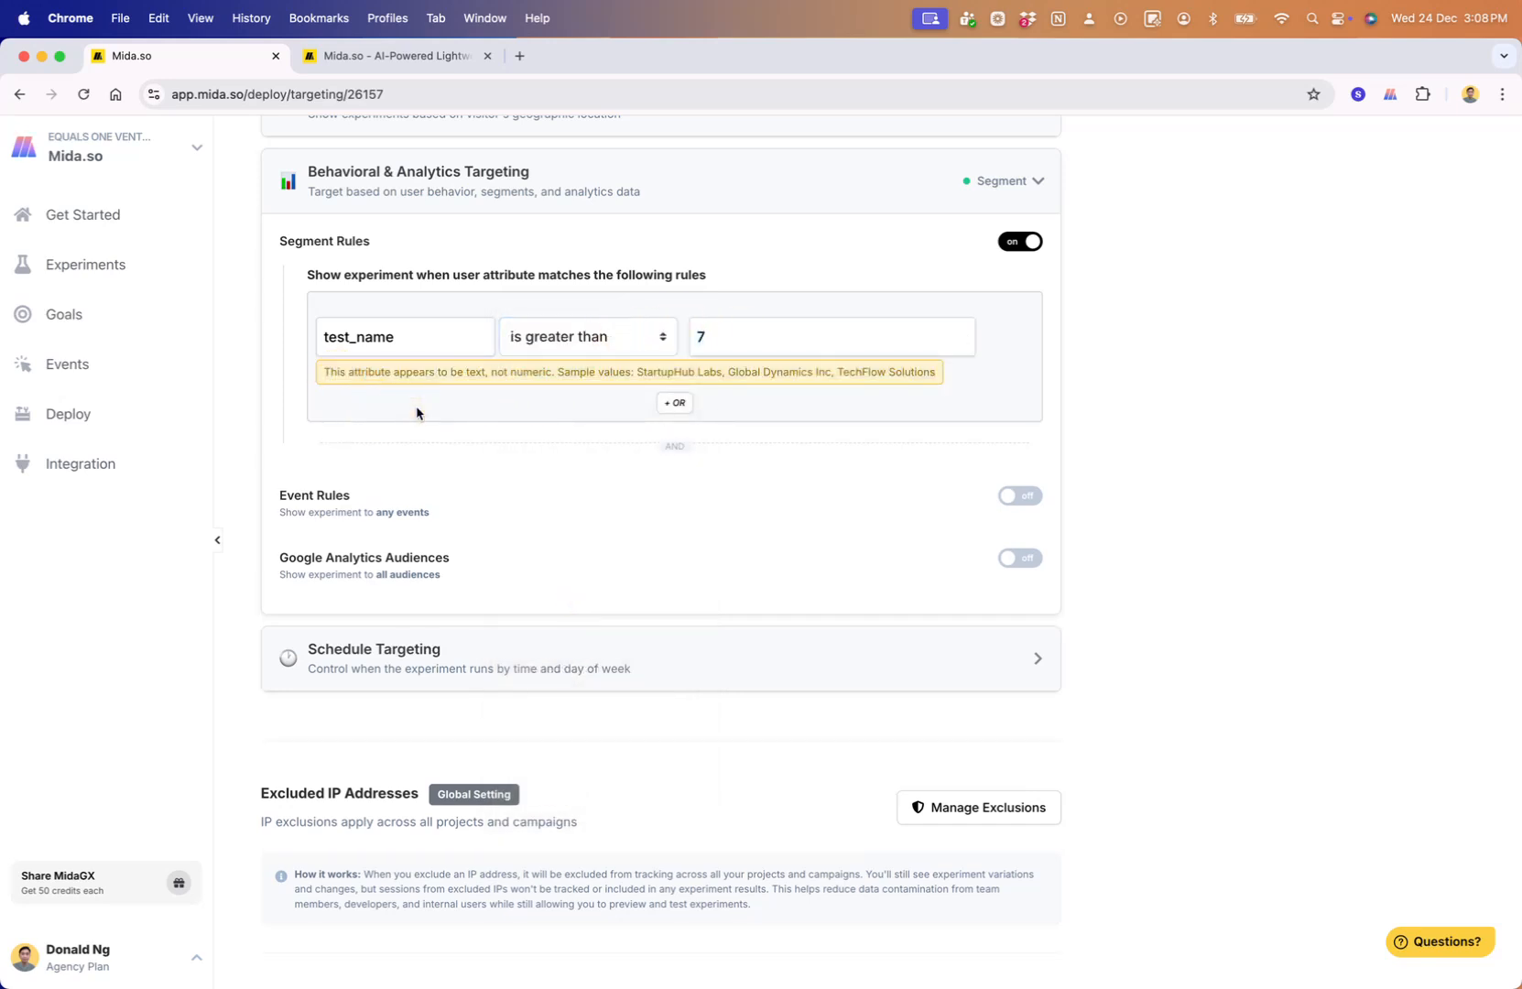
{"action": "triple_click", "coordinate": [552, 373]}
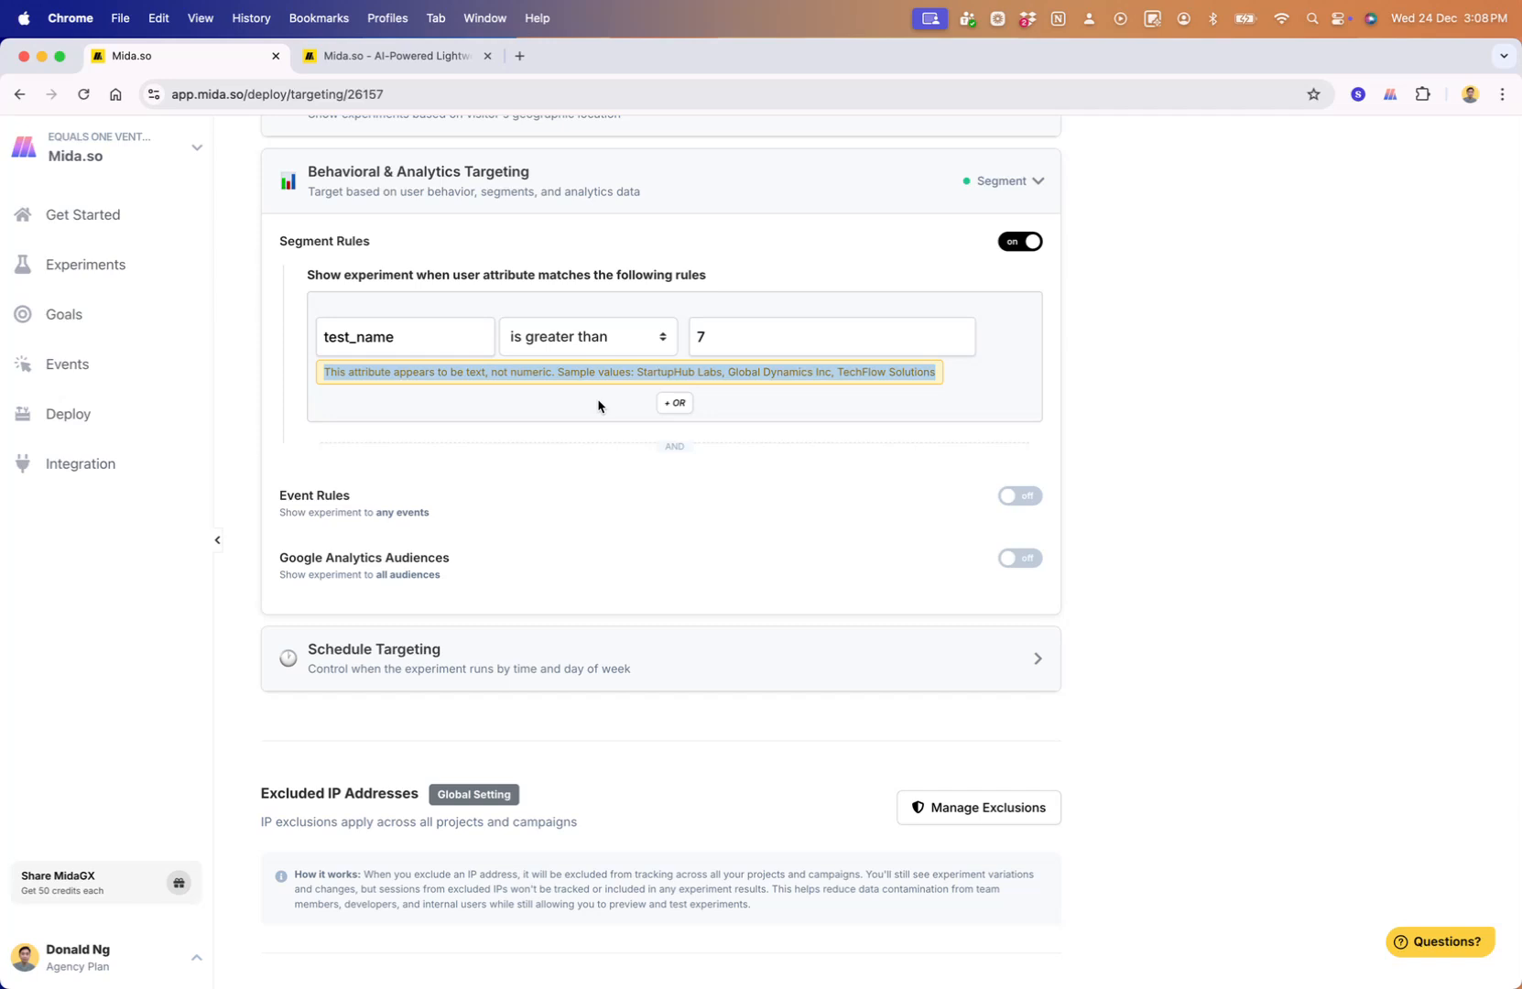
{"action": "triple_click", "coordinate": [448, 377]}
{"action": "left_click", "coordinate": [449, 377]}
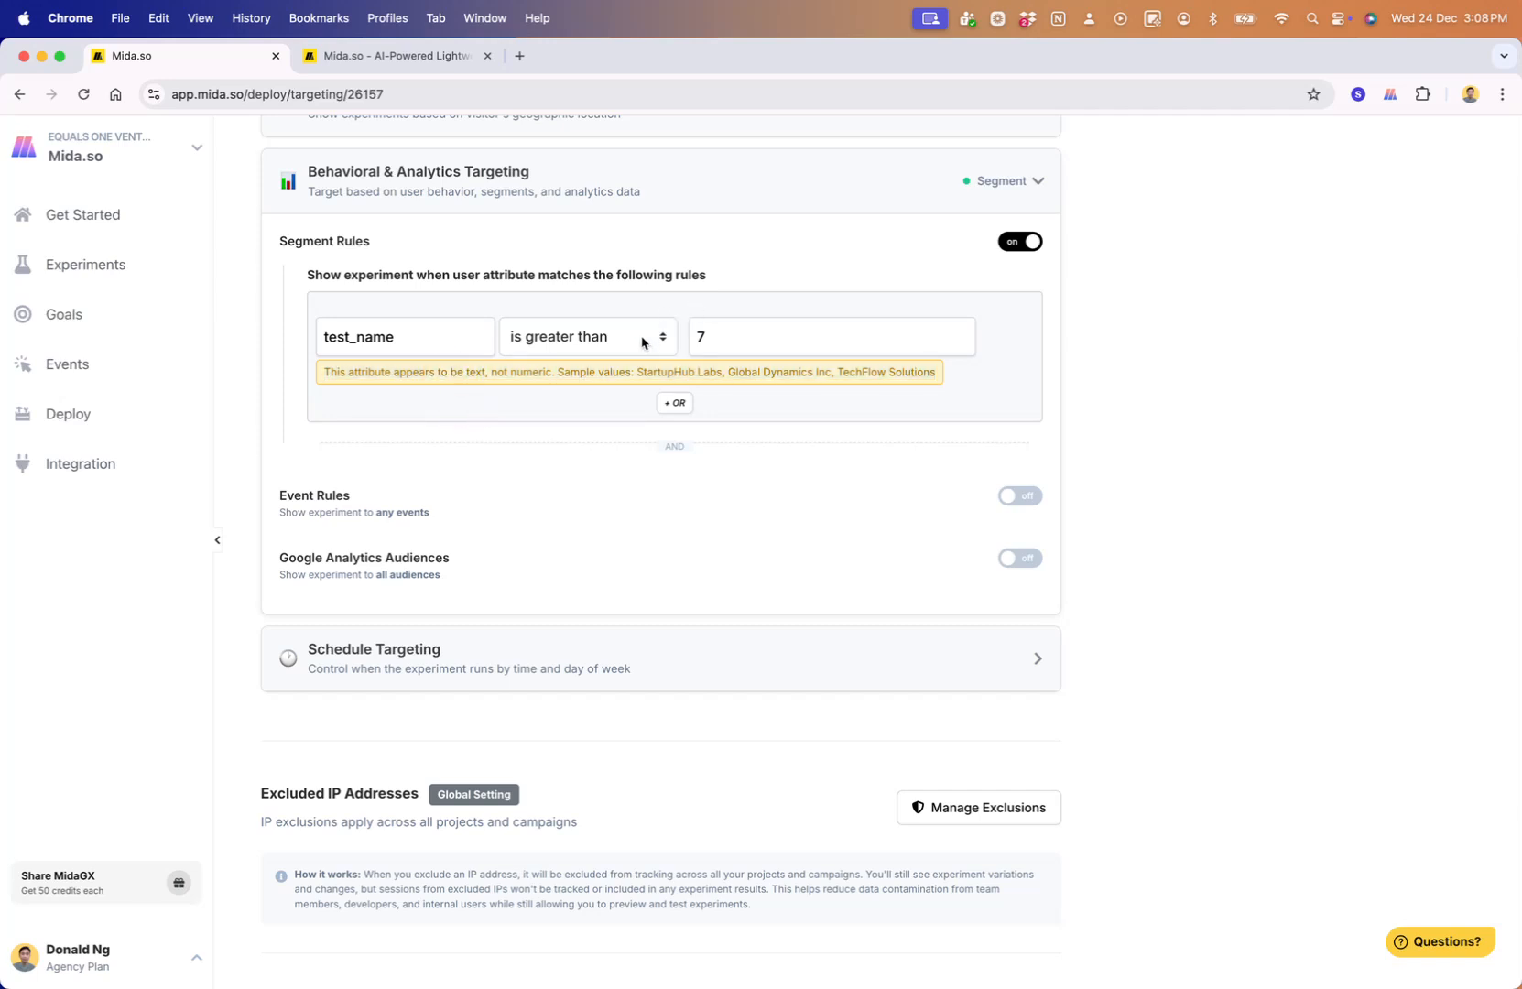
Set the test_name rule's condition to contains and enter Te as its value
{"action": "left_click", "coordinate": [416, 335]}
{"action": "left_click", "coordinate": [416, 335]}
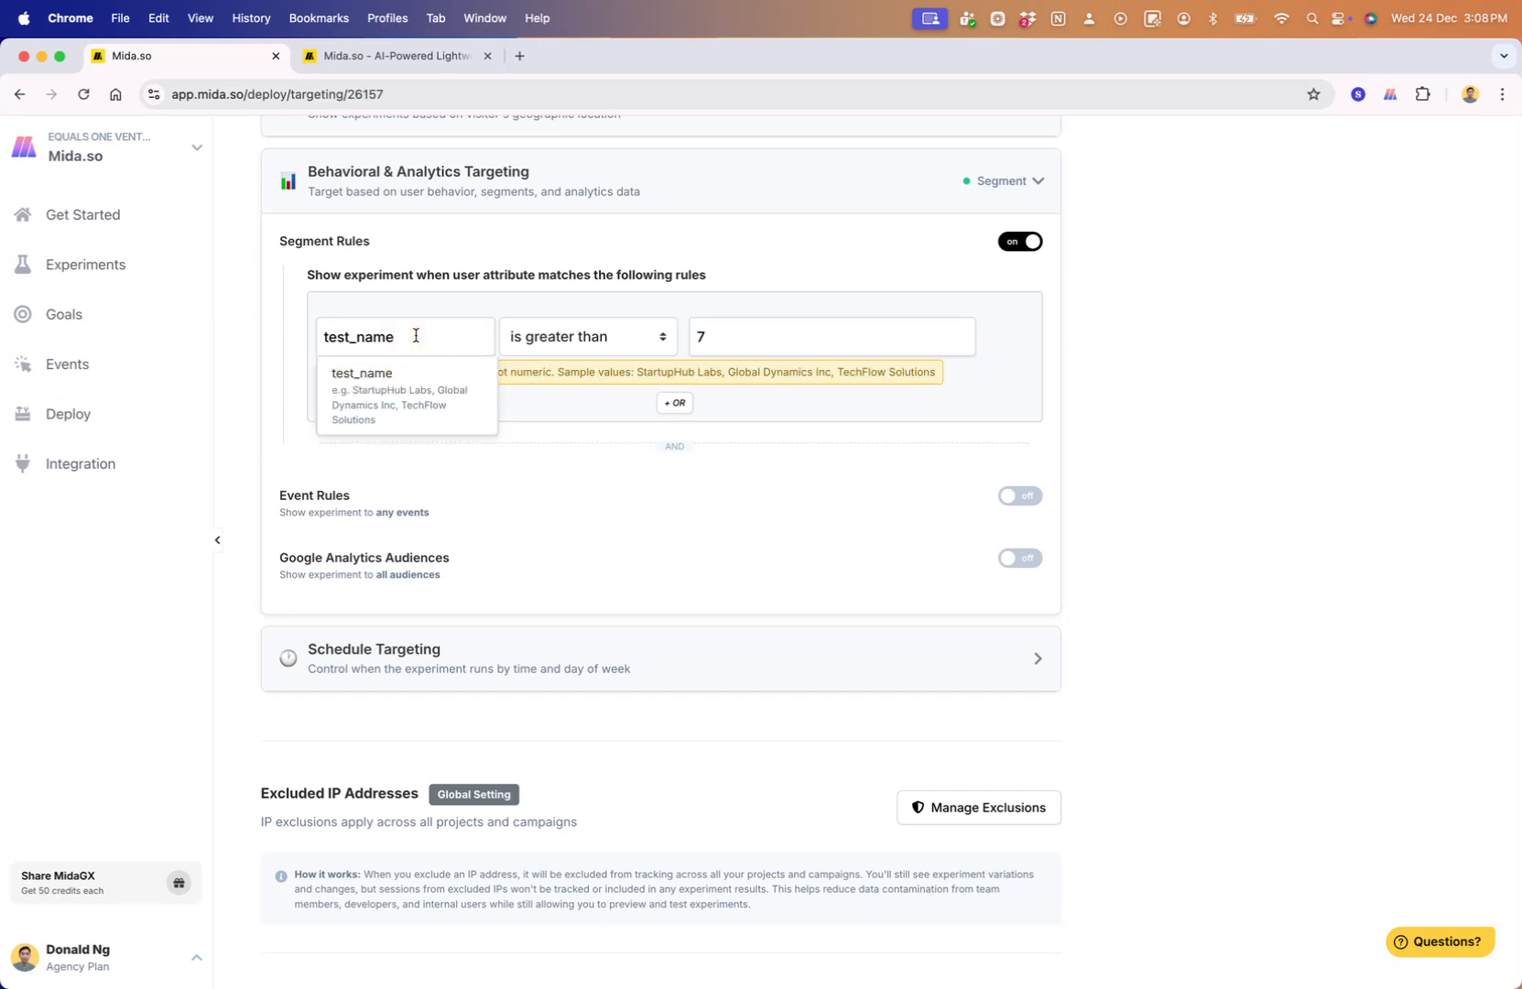
{"action": "left_click", "coordinate": [612, 343]}
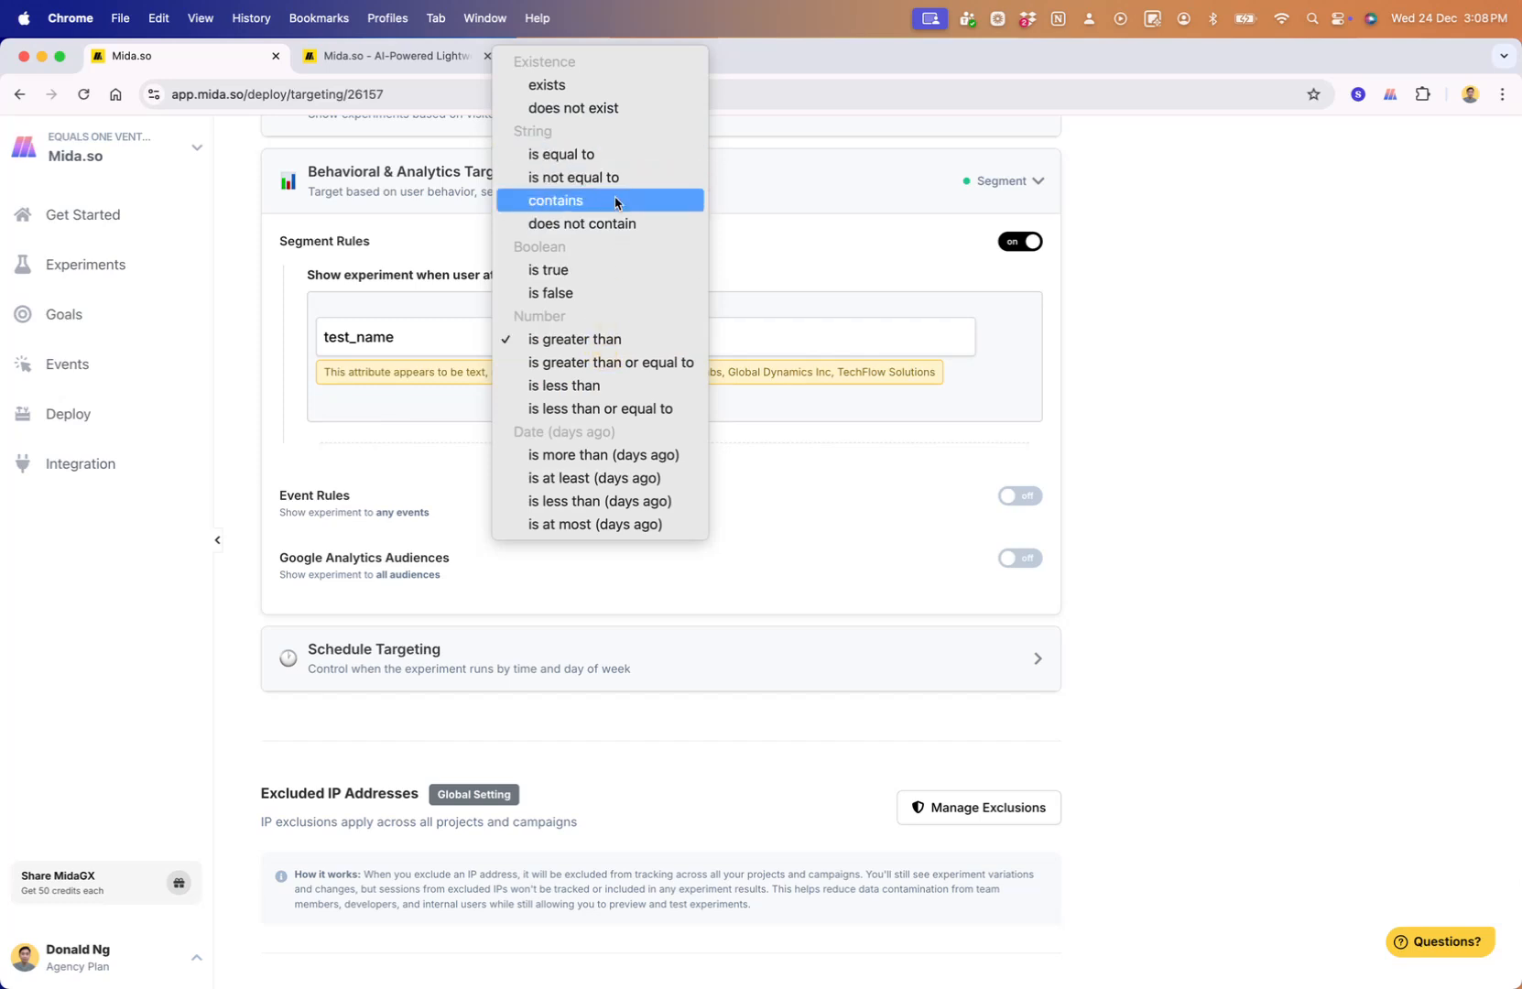
{"action": "left_click", "coordinate": [615, 200]}
{"action": "left_click", "coordinate": [765, 336]}
{"action": "type", "text": "Te"}
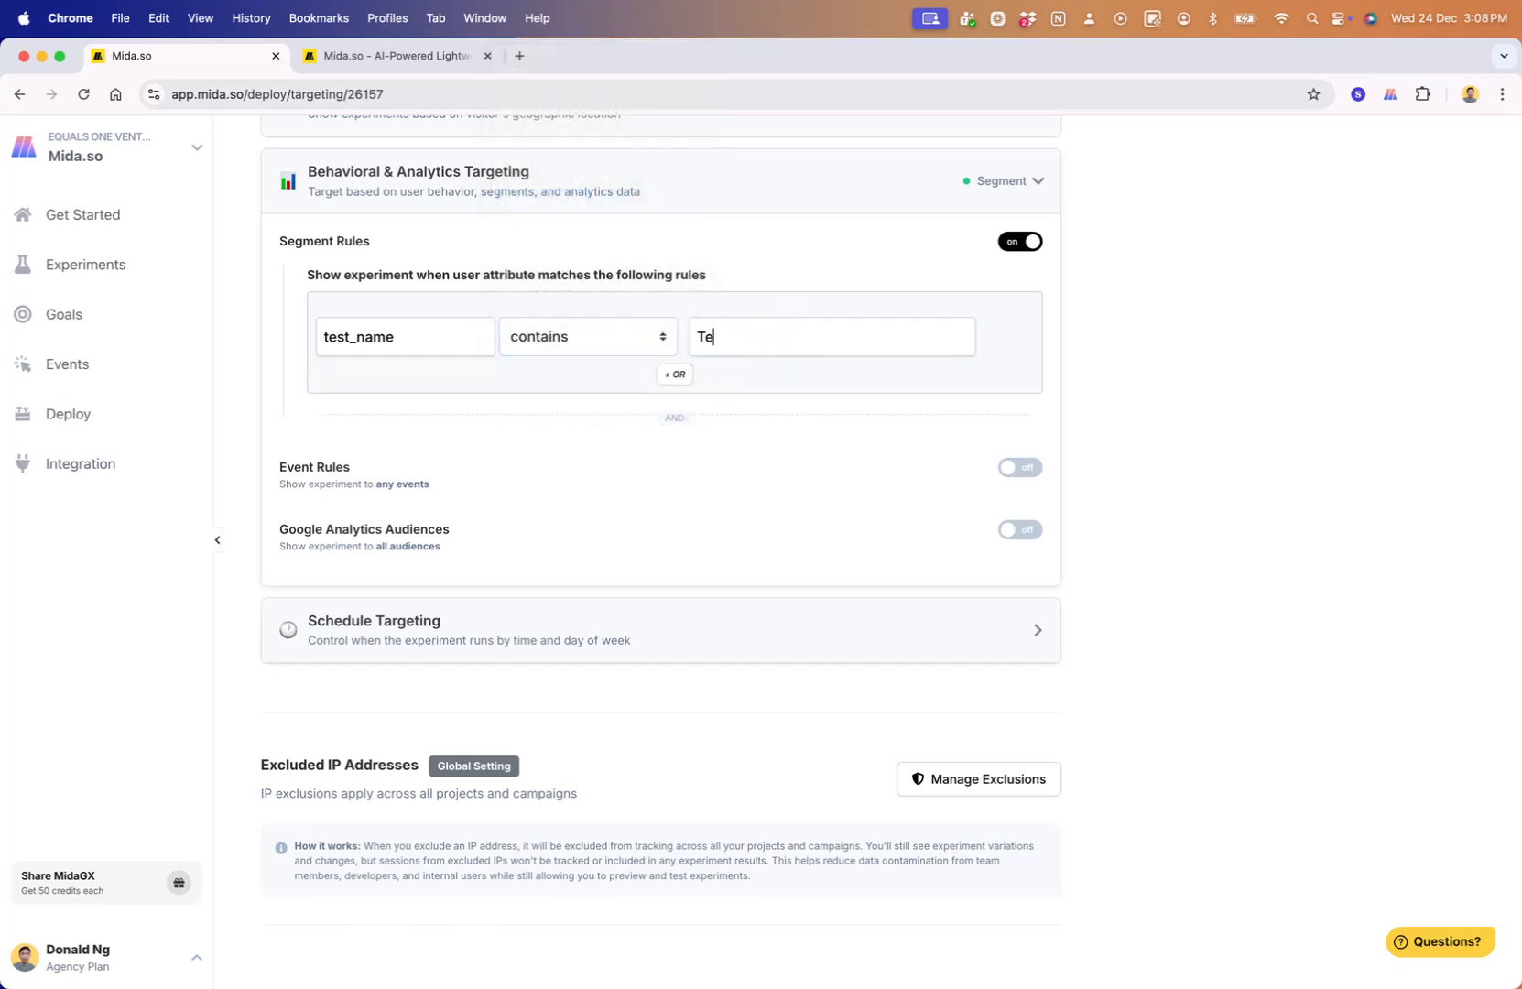